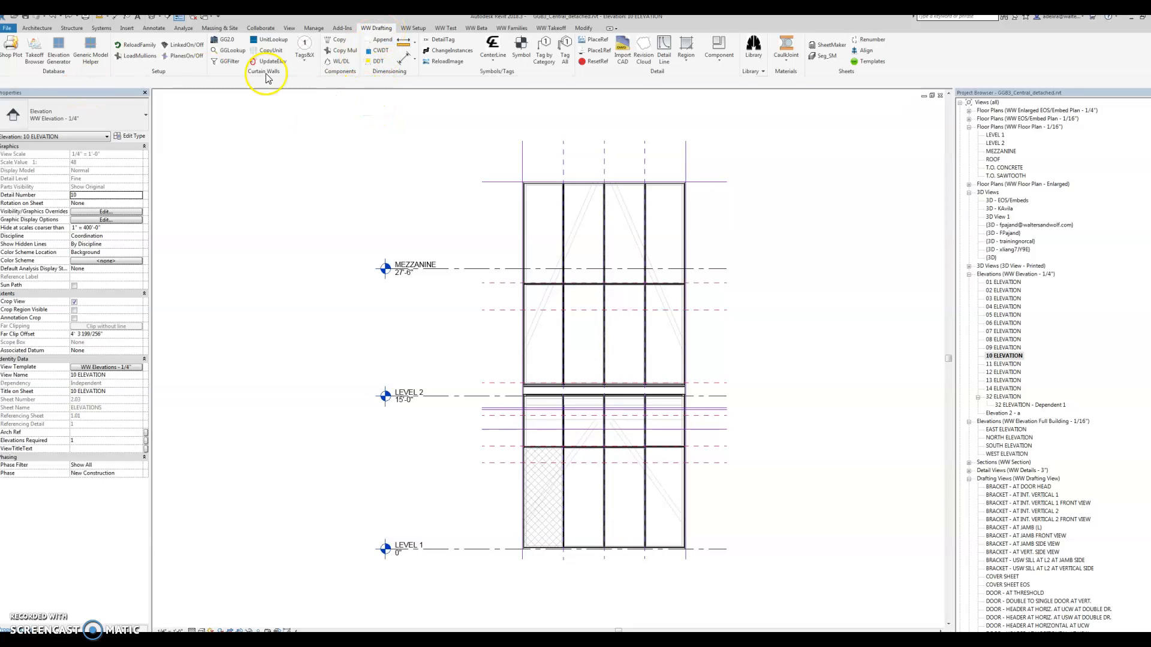
Step: Dimension both WW CURTAIN RO 1 walls with CWDT, using the default elevation view placement with angle symbols
left_click(380, 52)
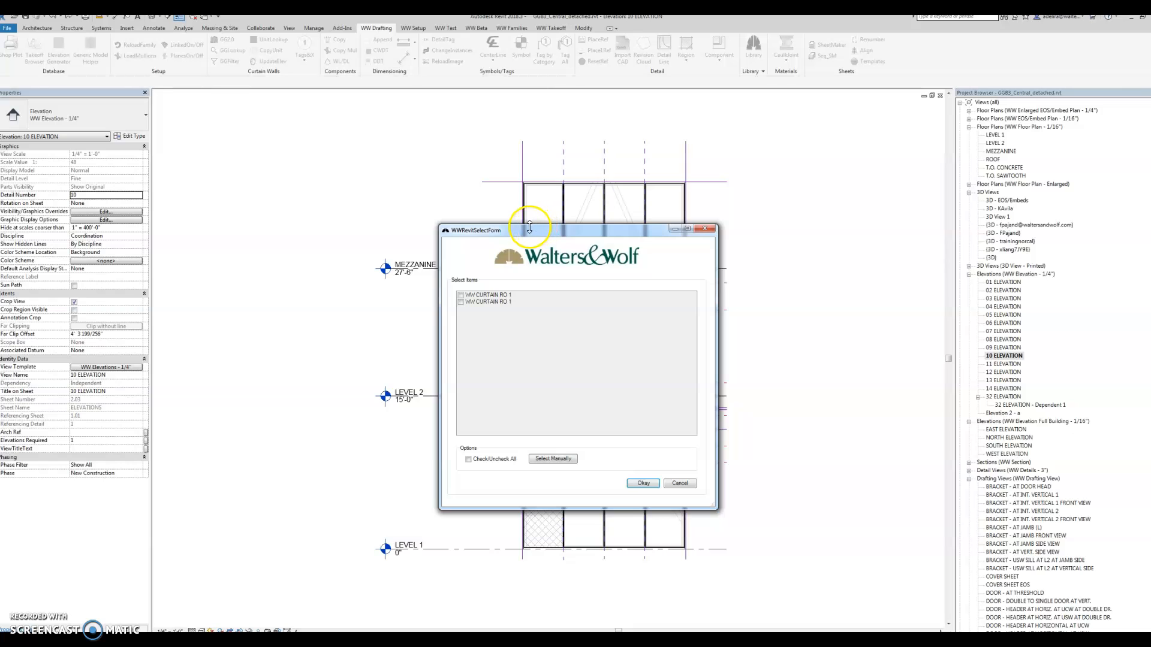
left_click_drag(524, 233, 801, 194)
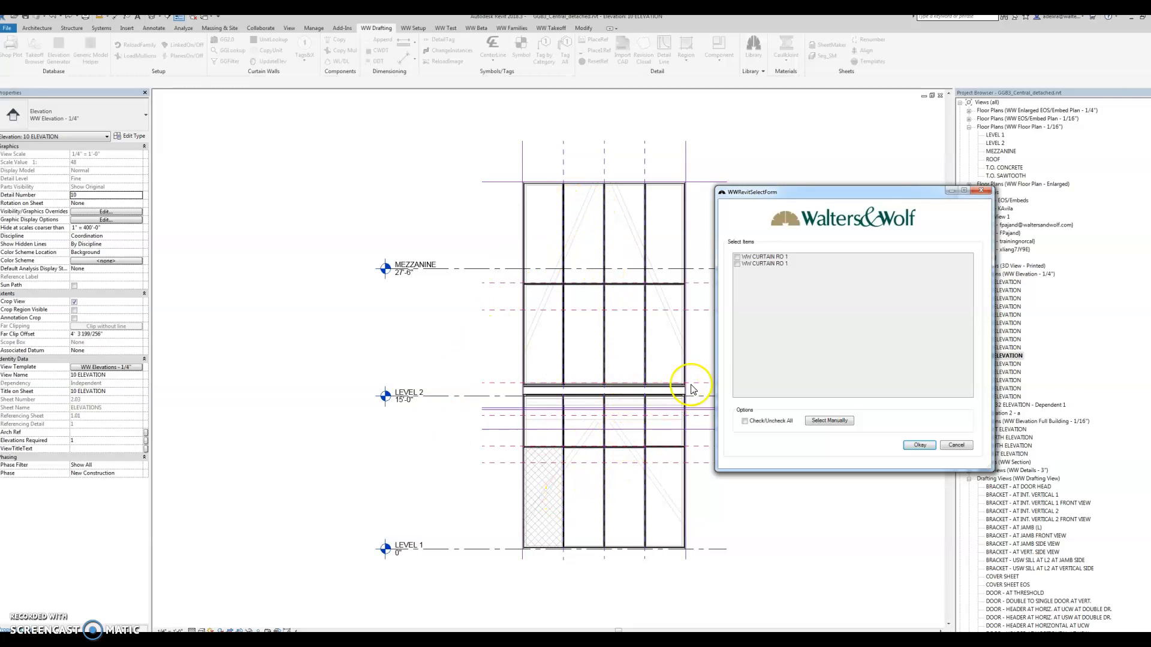
left_click(758, 421)
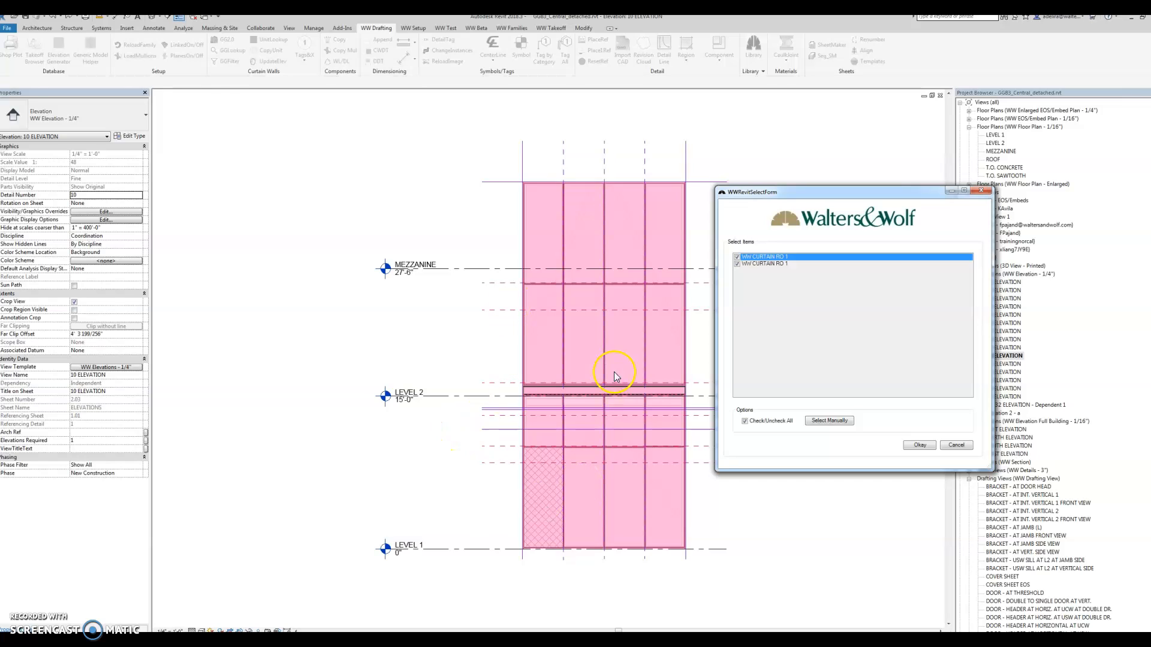
left_click(909, 447)
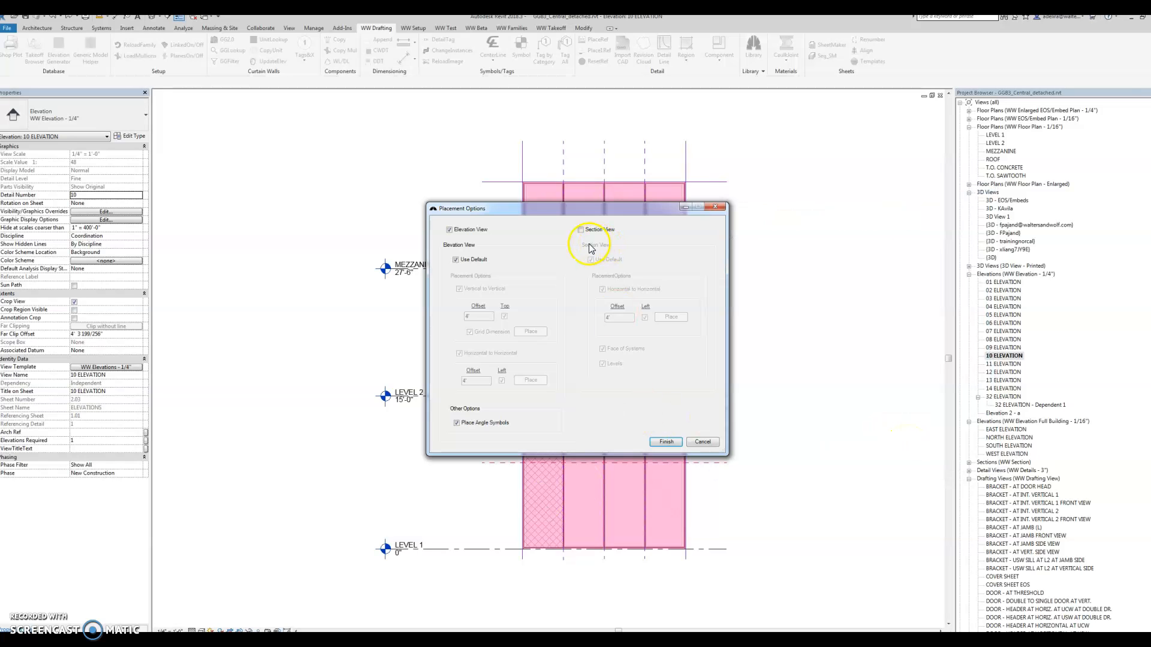
left_click_drag(503, 213, 589, 193)
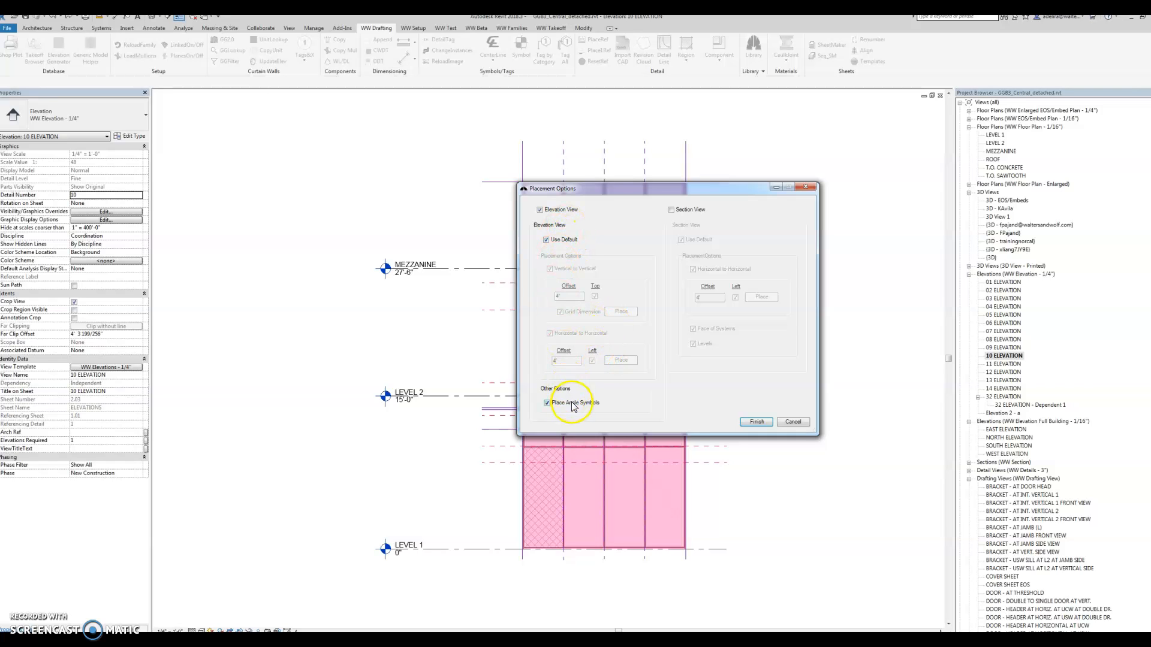
left_click_drag(577, 195, 706, 178)
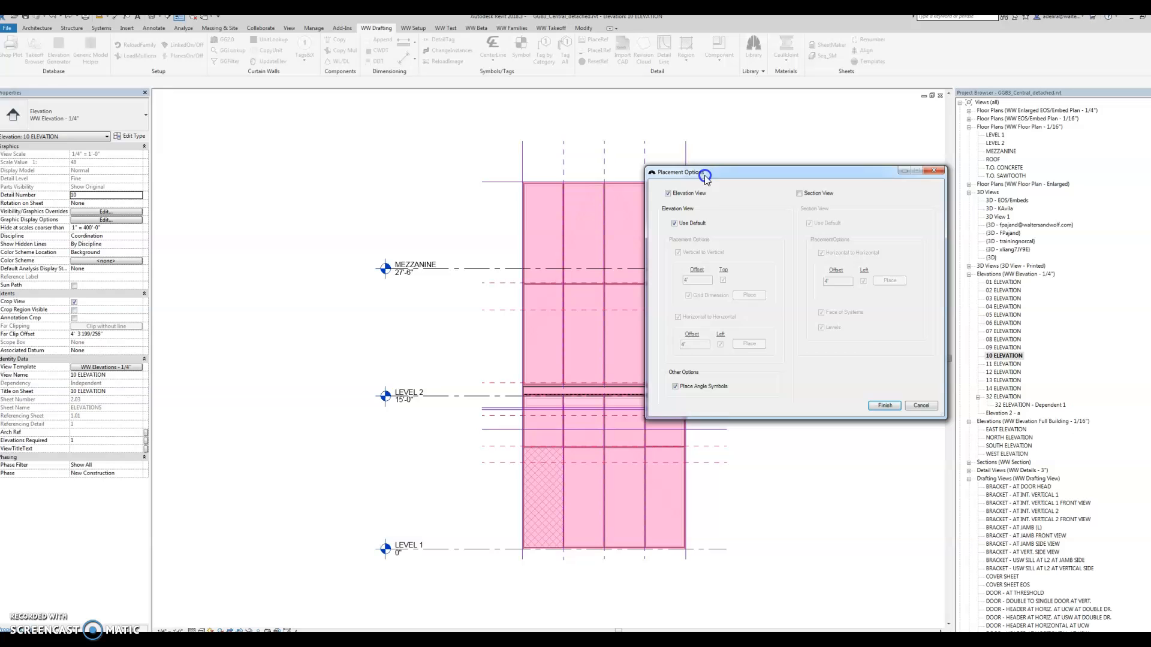
left_click(886, 408)
left_click(824, 339)
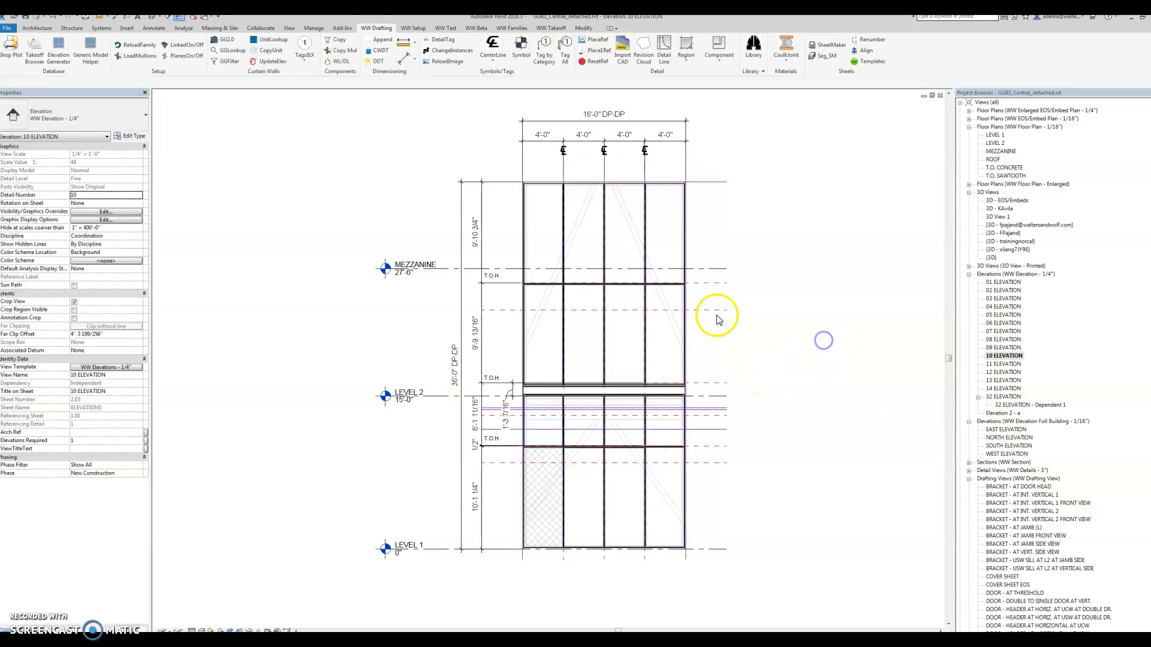
Step: Examine the generated horizontal and vertical dimension strings, including the small dimension at the horizontal band near Level 2
middle_click_drag(630, 128, 643, 157)
left_click(643, 156)
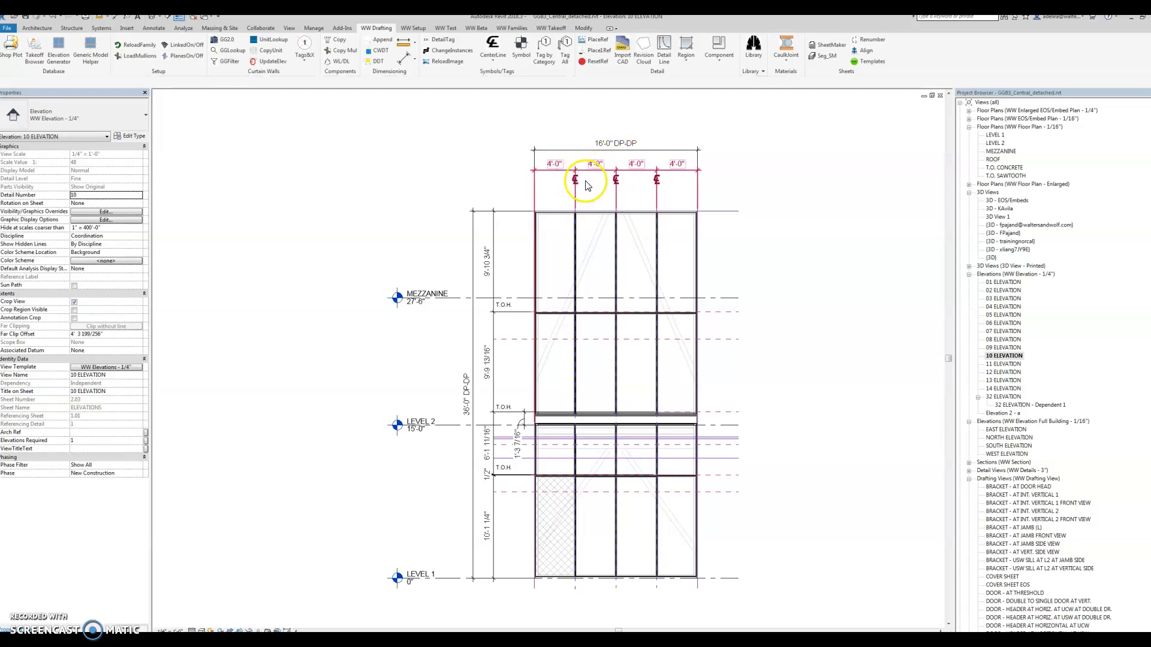
left_click(571, 150)
left_click(458, 191)
middle_click_drag(456, 202, 450, 163)
scroll(468, 380, "up", 2)
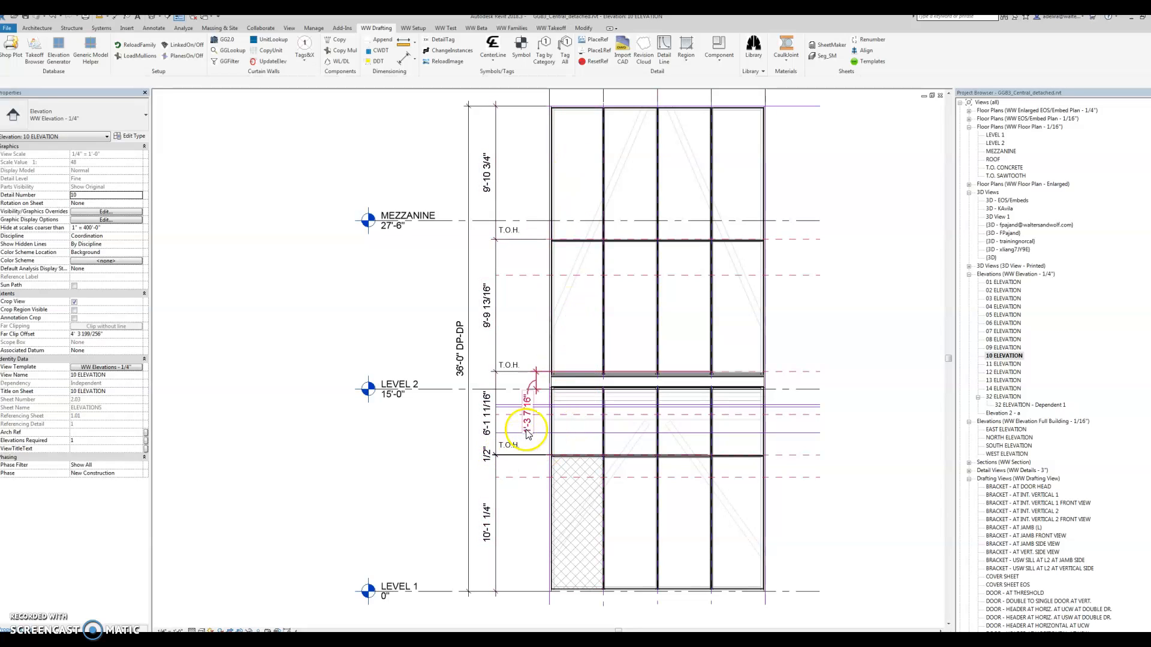
left_click(538, 390)
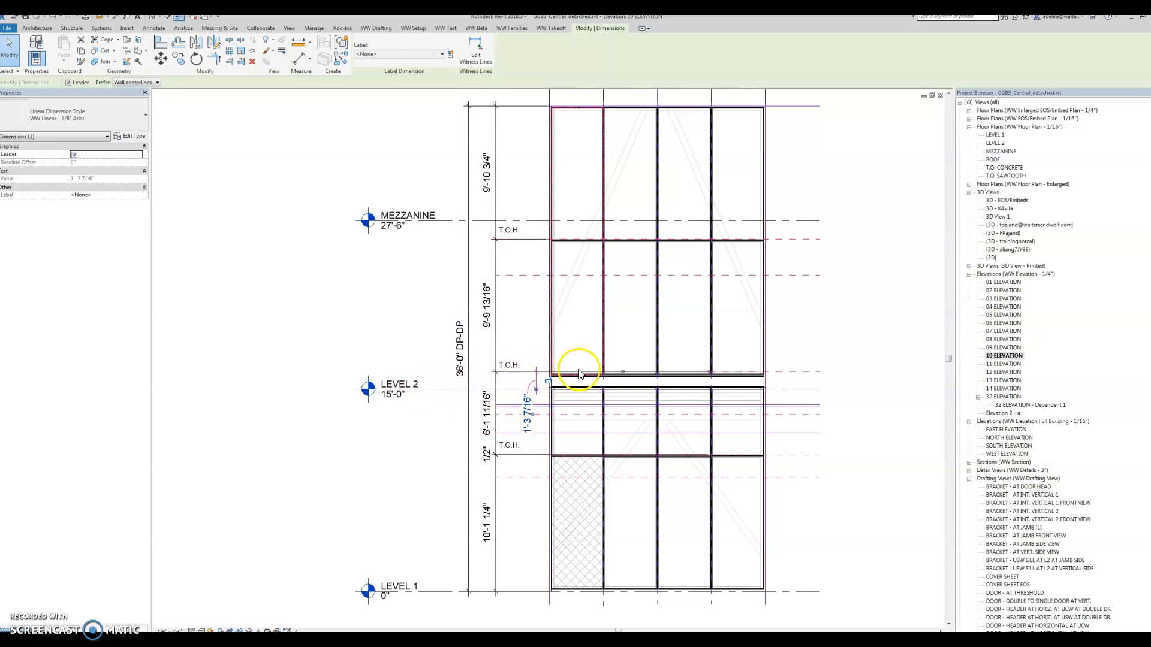
scroll(573, 374, "up", 3)
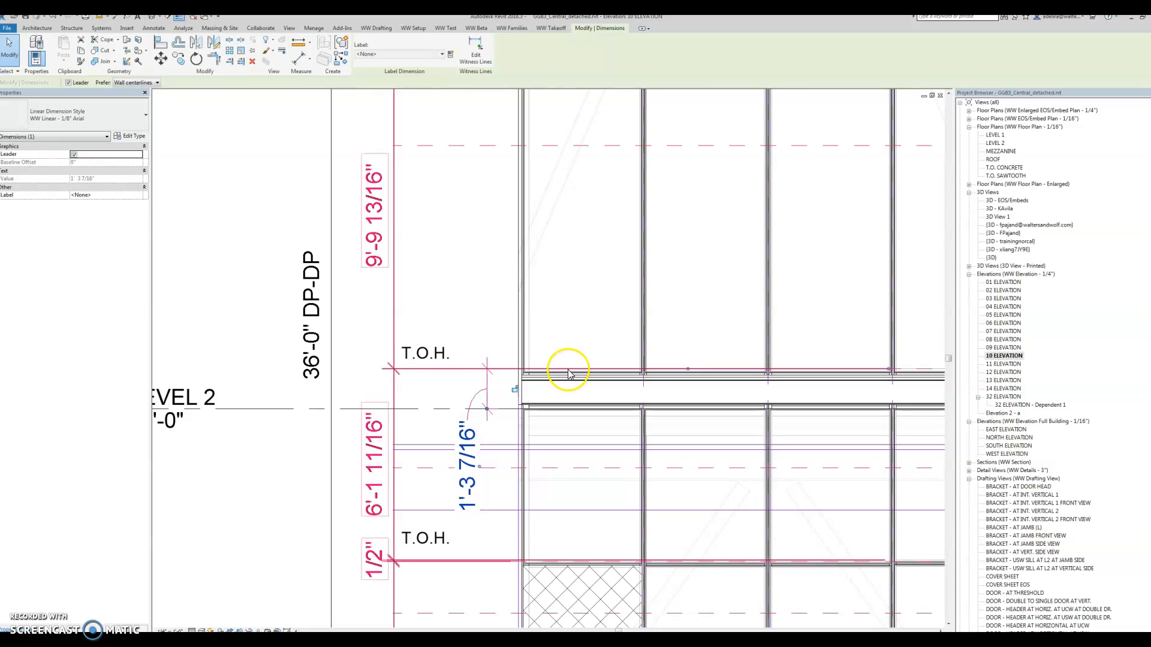
key("Escape")
scroll(463, 386, "down", 4)
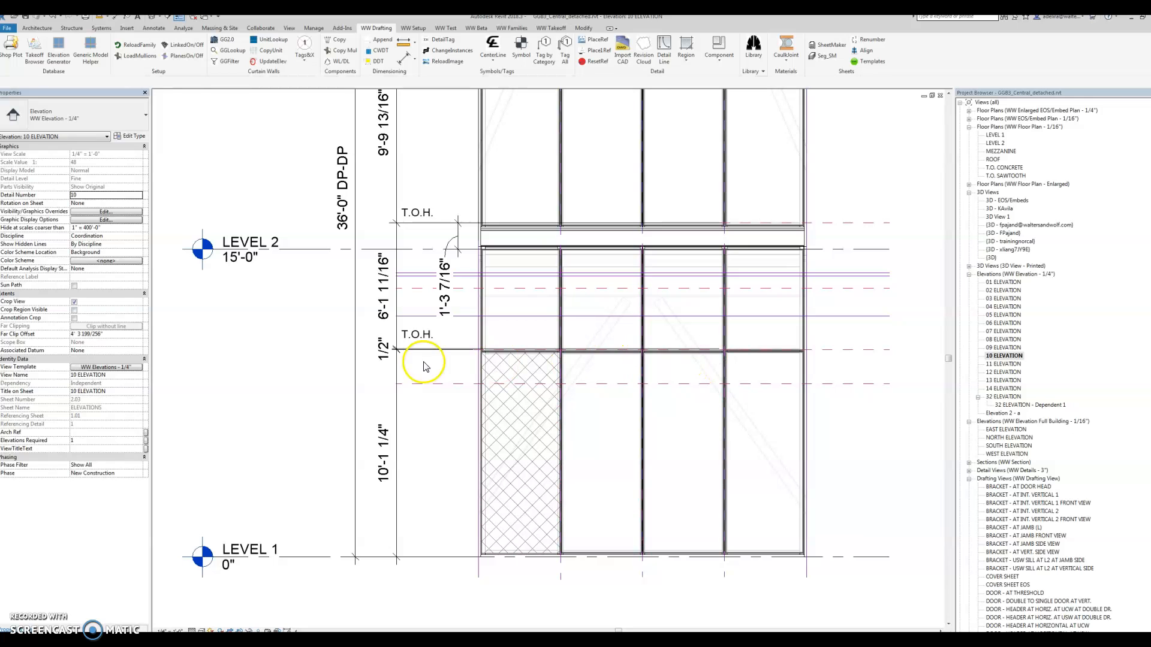
Step: Examine the alignment of the horizontal curtain grids where the 1/2" dimension falls, between Level 1 and Level 2
scroll(756, 356, "up", 3)
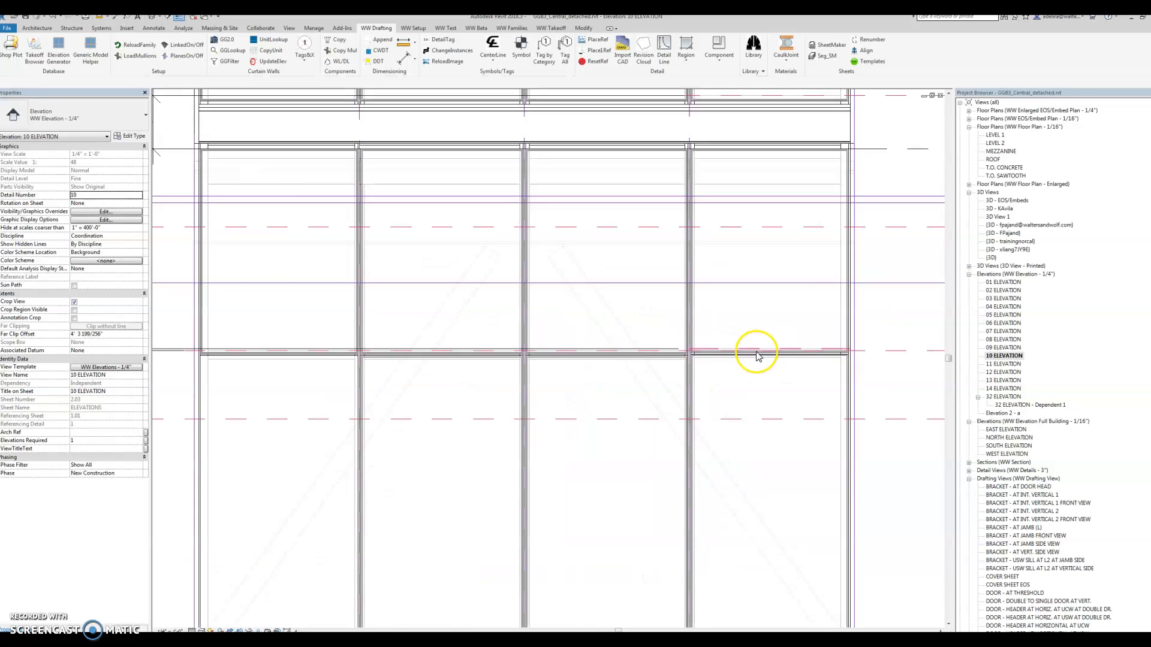
scroll(756, 356, "up", 2)
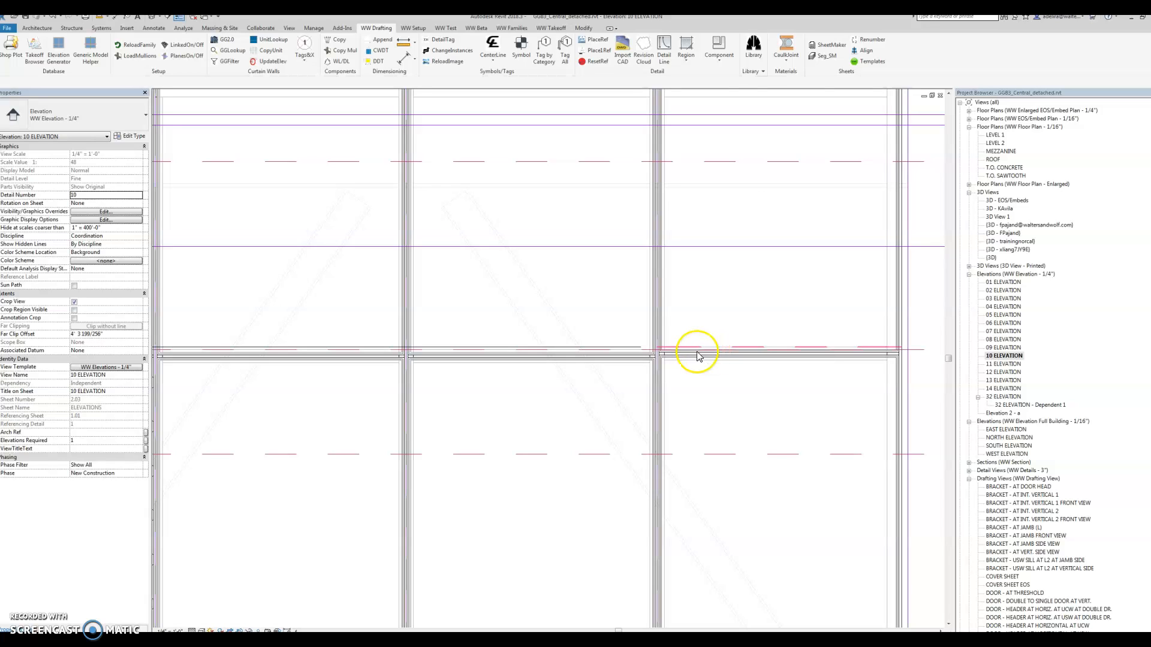
key("Tab")
key("Tab")
key("Tab")
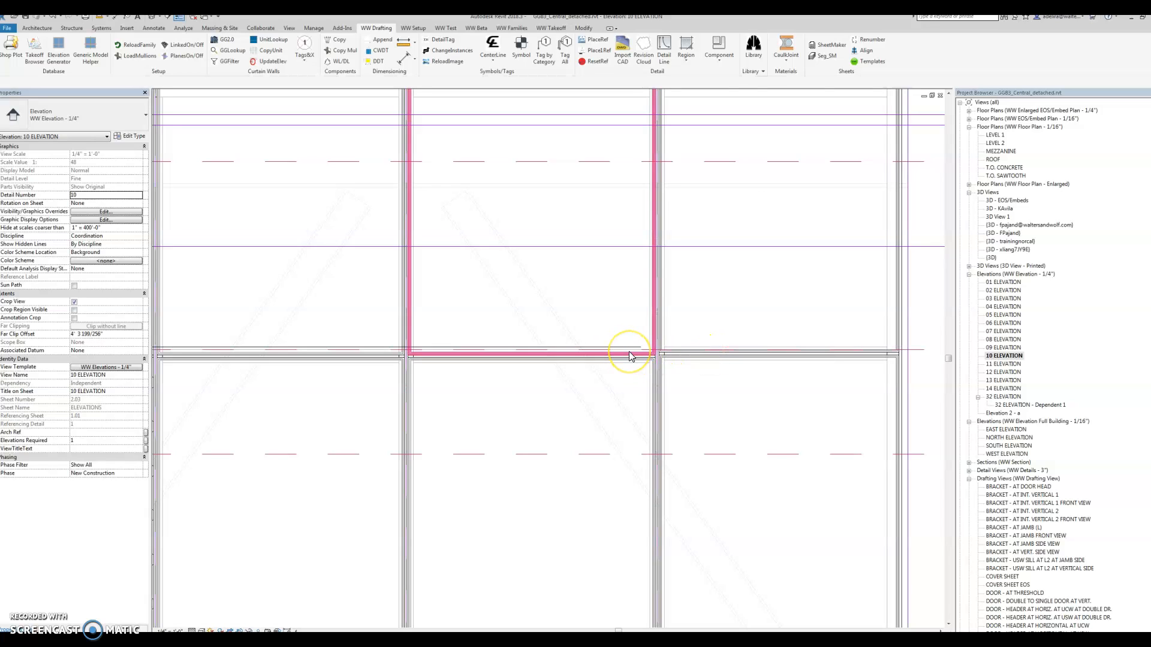
left_click(629, 356)
scroll(589, 358, "down", 5)
mouse_move(512, 339)
middle_mouse_down()
mouse_move(634, 357)
mouse_move(602, 359)
middle_mouse_up()
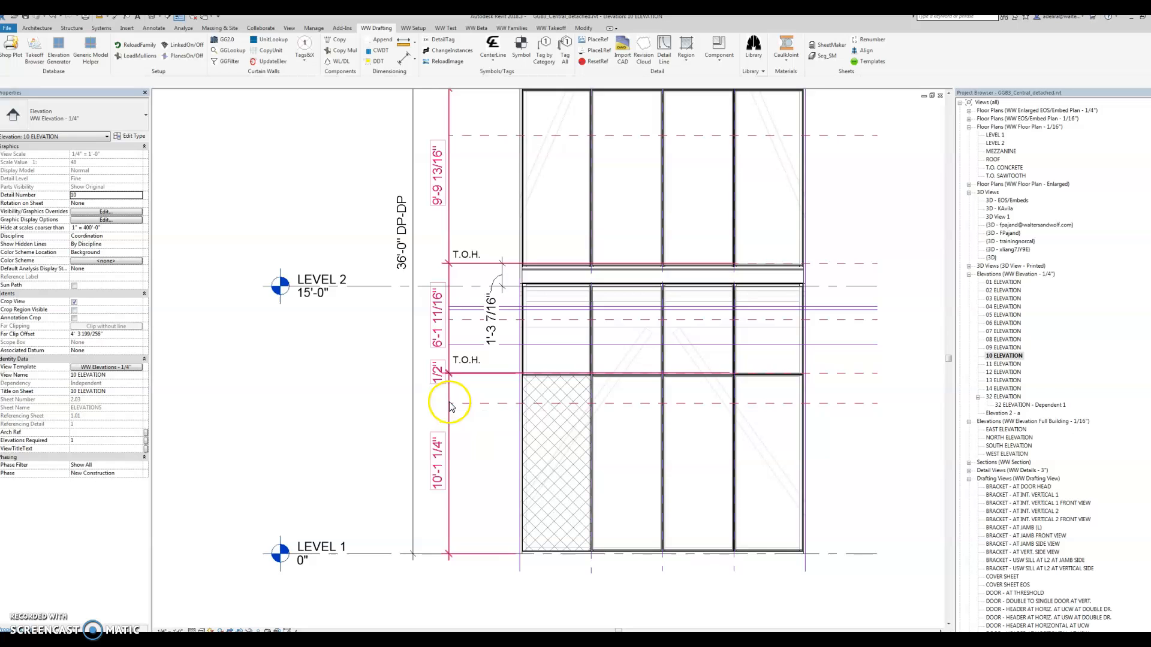
Step: Delete the vertical dimension strings beside the elevation
scroll(450, 407, "down", 4)
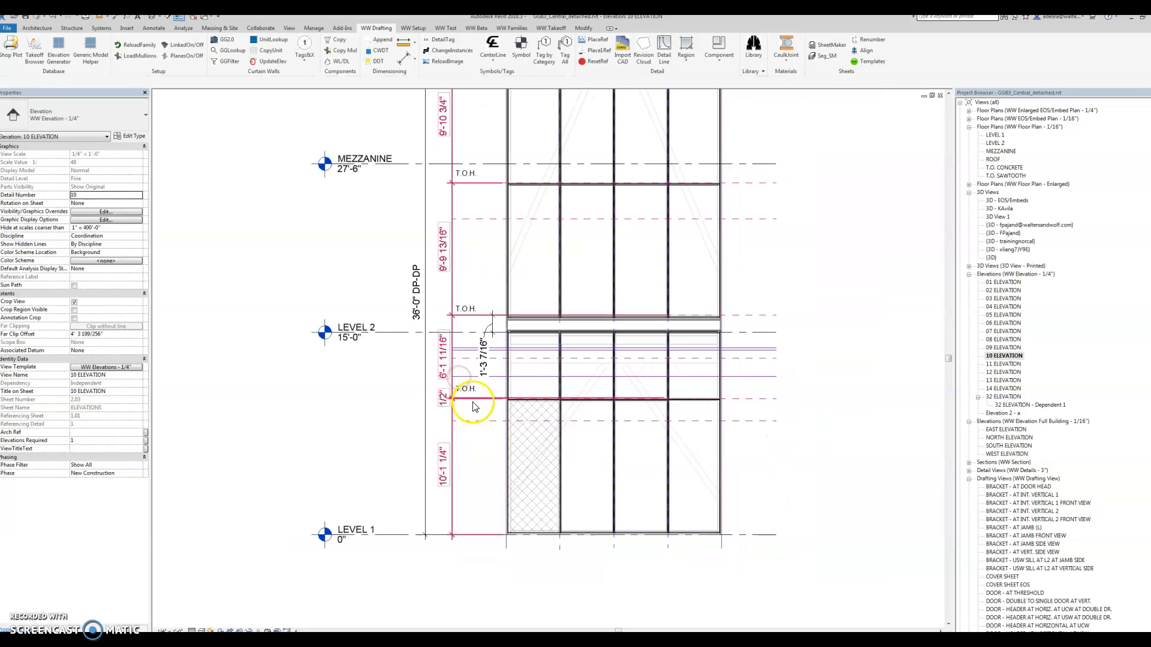
middle_click_drag(467, 413, 467, 442)
left_click(473, 423)
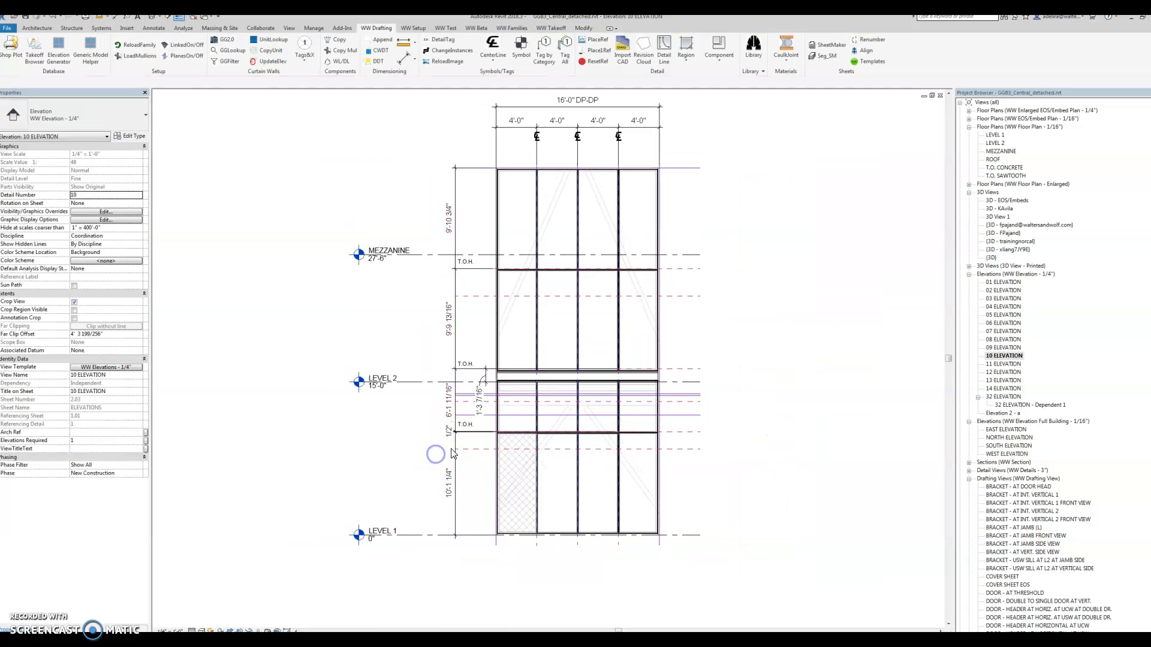
key("Delete")
left_click(475, 404)
key("Delete")
Step: Delete the T.O.H. labels beside the curtain wall's horizontals
left_click(464, 426)
key("Delete")
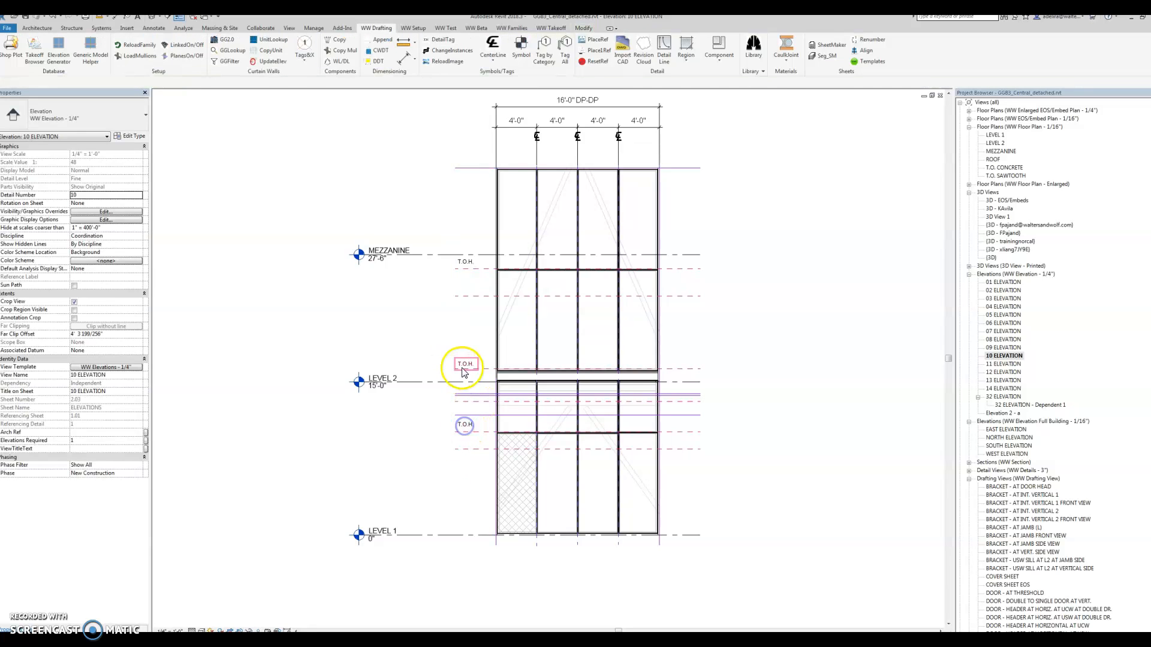
left_click(461, 366)
key("Delete")
left_click(466, 364)
key("Delete")
left_click(467, 424)
key("Delete")
Step: Delete the bay-width and overall-width dimension strings above the elevation
left_click(573, 129)
key("Delete")
left_click(573, 109)
key("Delete")
Step: Measure the vertical offset between the last bay's horizontal grid and its neighbour below Level 2 with an aligned dimension
scroll(623, 414, "up", 5)
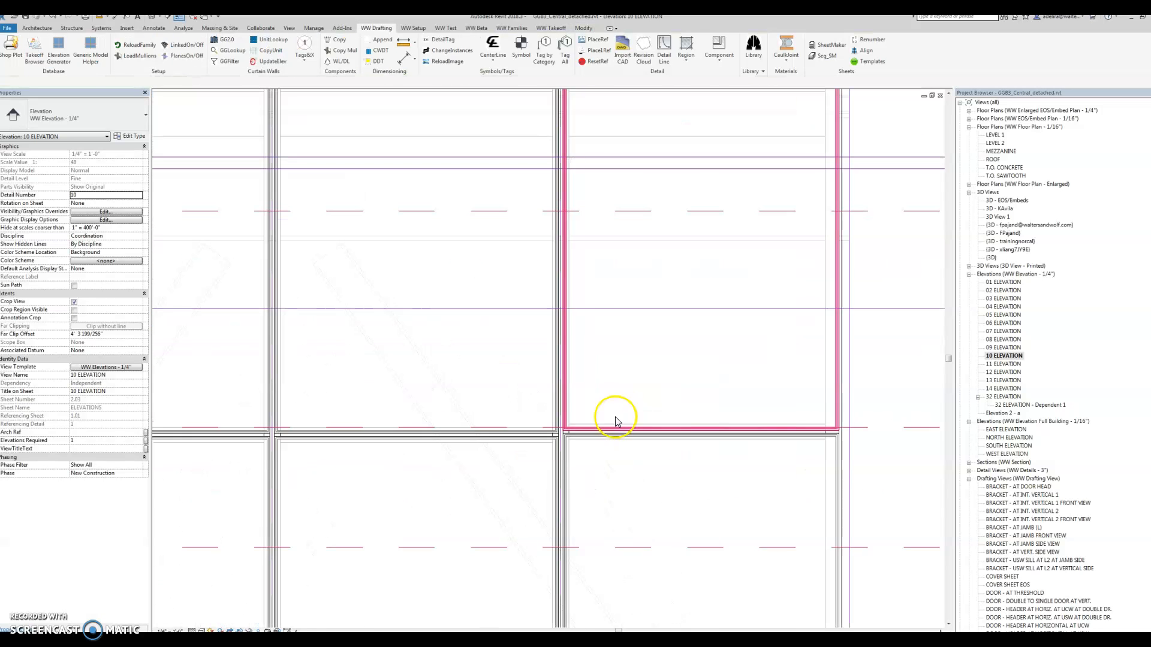
scroll(547, 436, "up", 3)
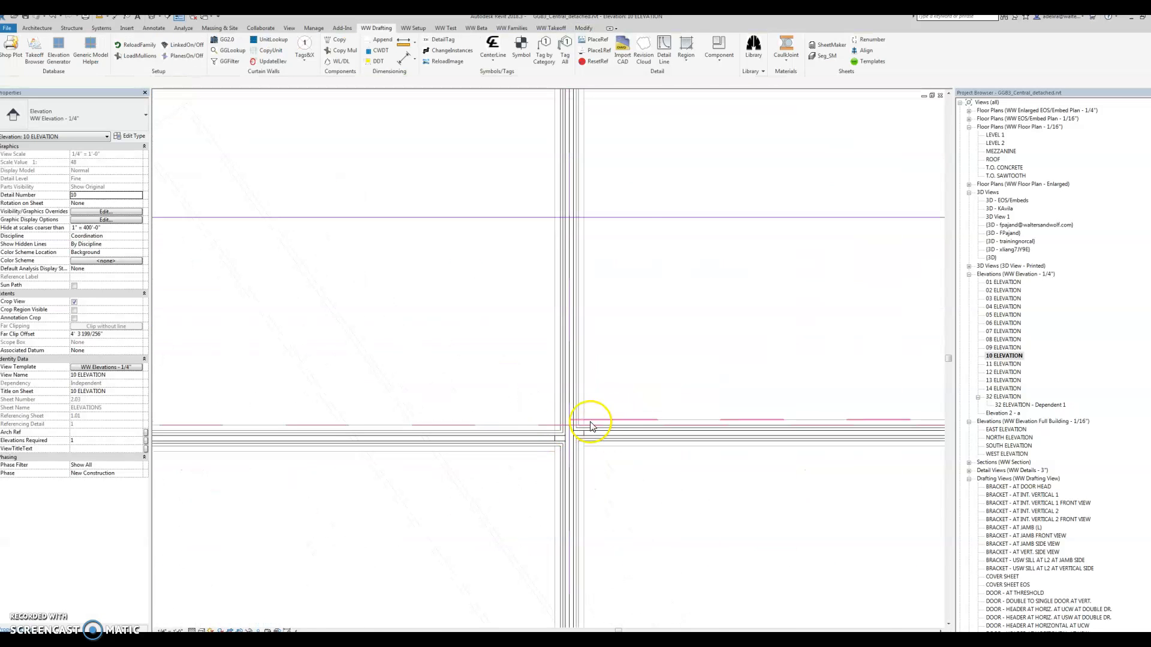
left_click(404, 58)
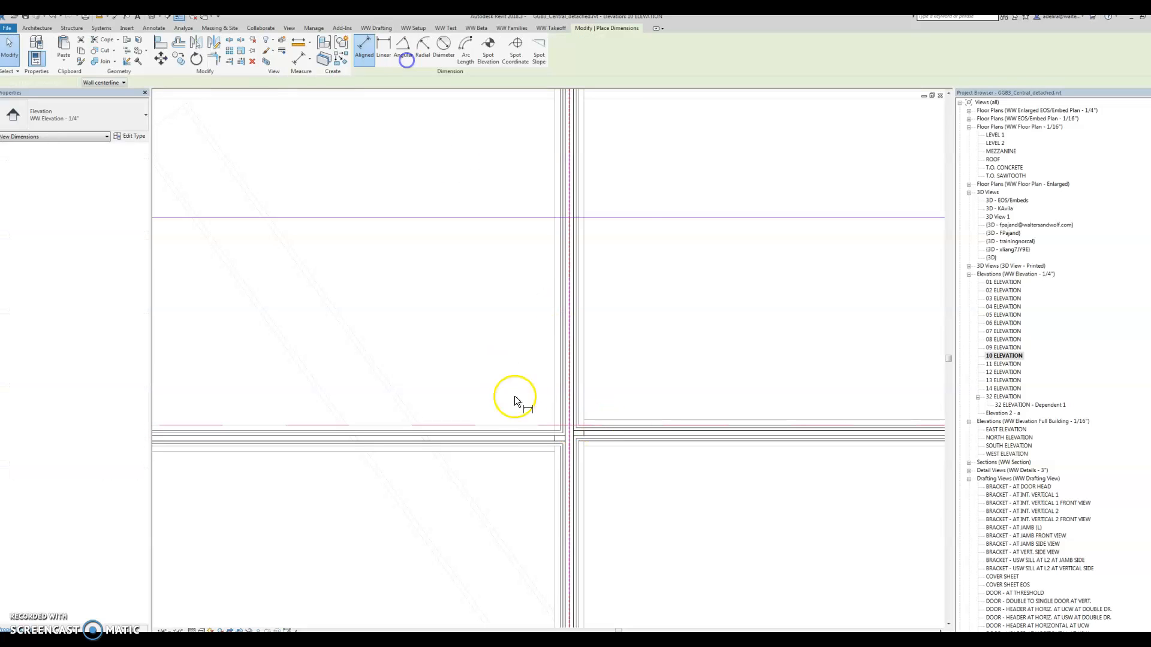
left_click(536, 432)
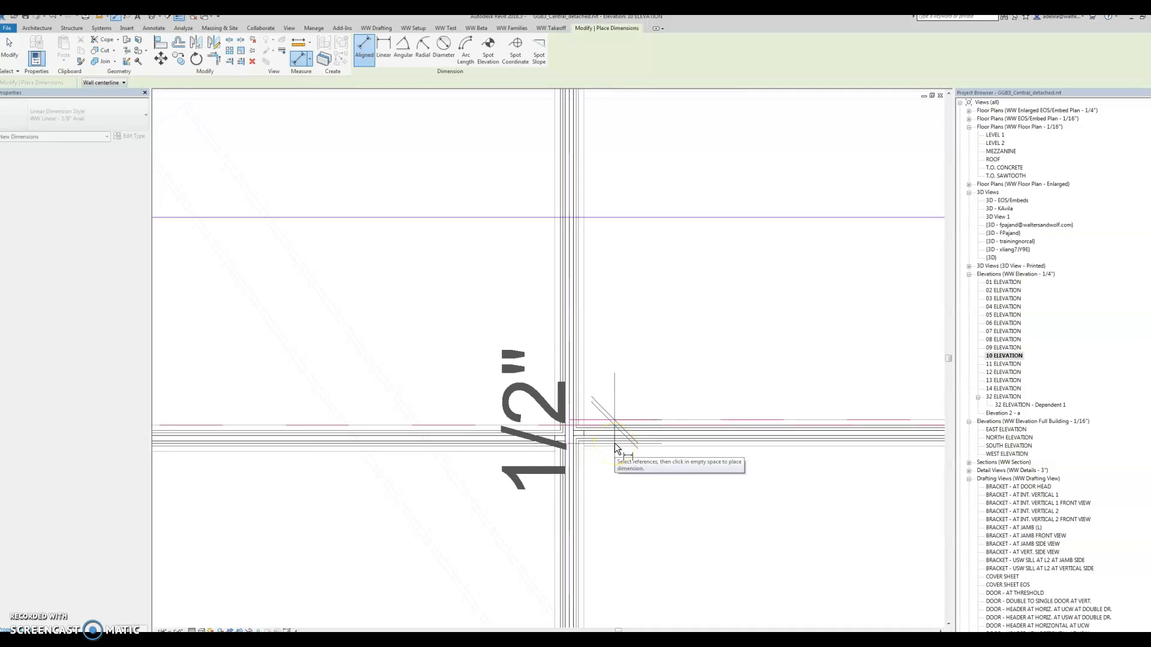
key("Escape")
key("Escape")
Step: Move the last bay's horizontal curtain grid below Level 2 down to line up with the adjacent bays' grid
scroll(618, 443, "down", 6)
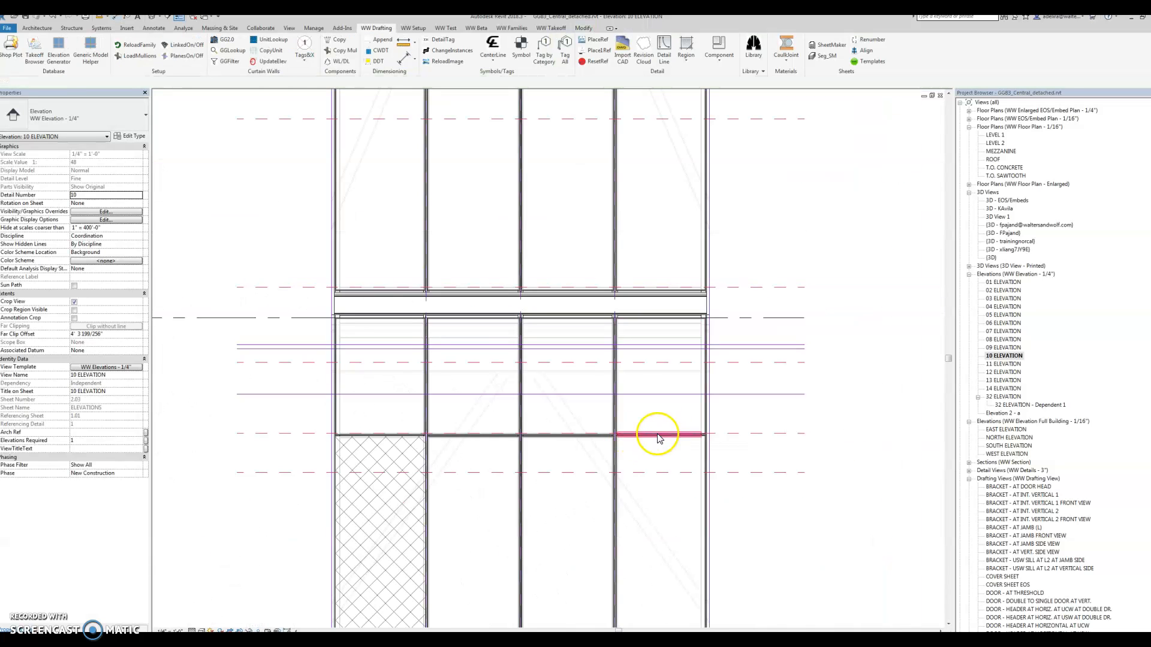
scroll(659, 439, "up", 5)
left_click(640, 429)
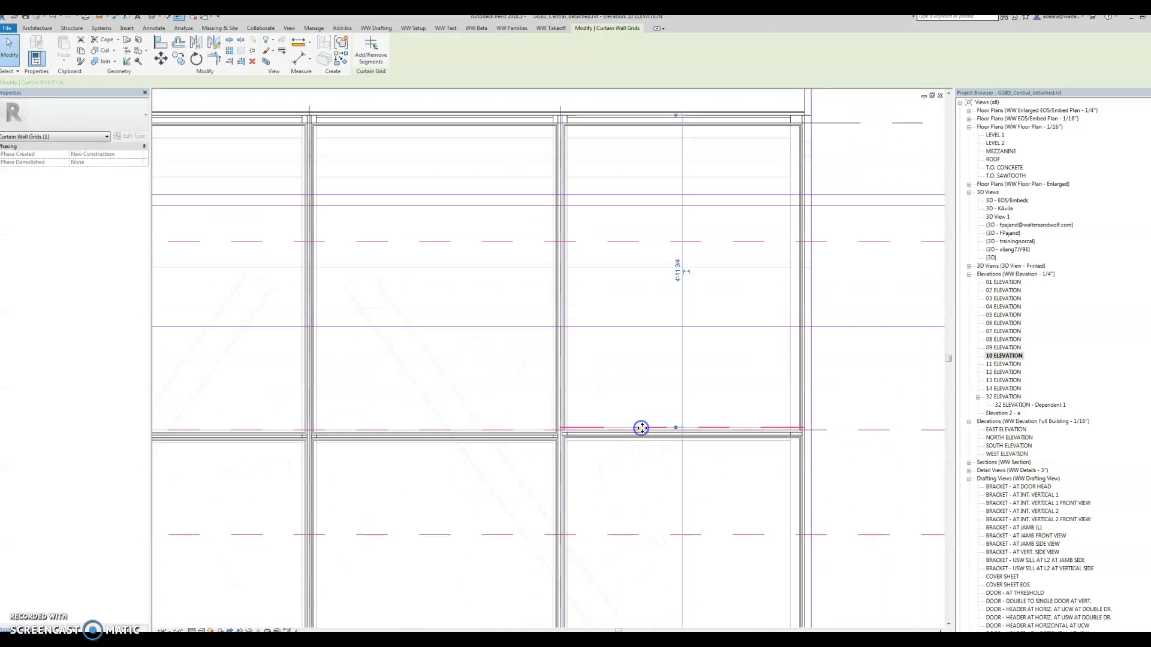
left_click(161, 53)
scroll(557, 431, "up", 6)
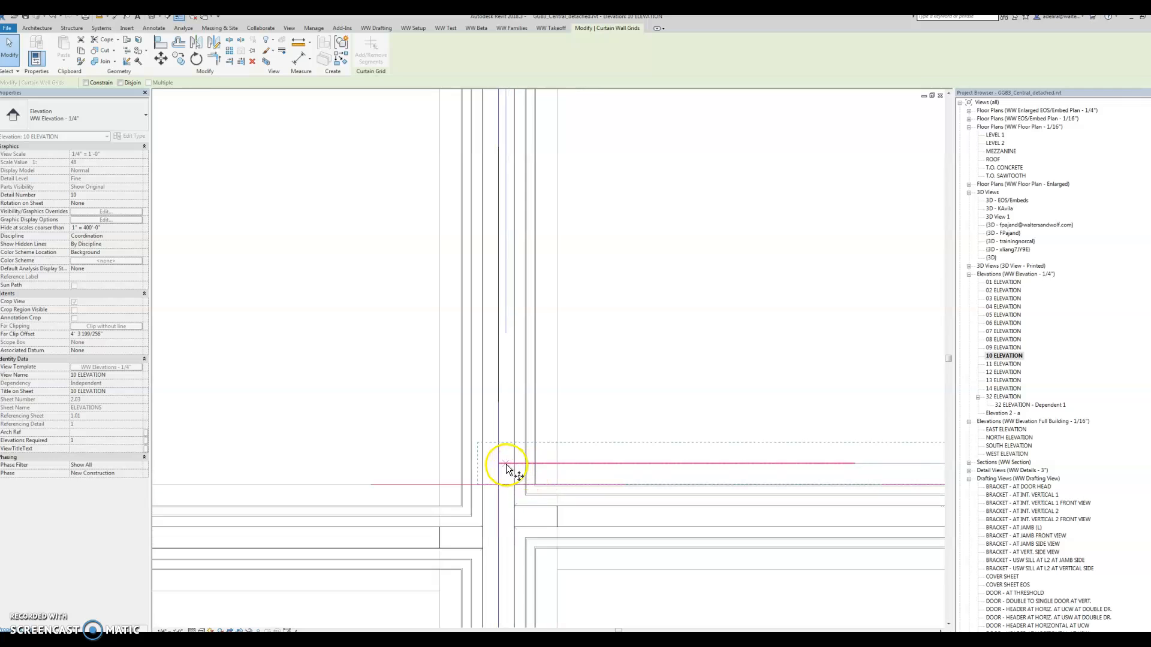
left_click(506, 464)
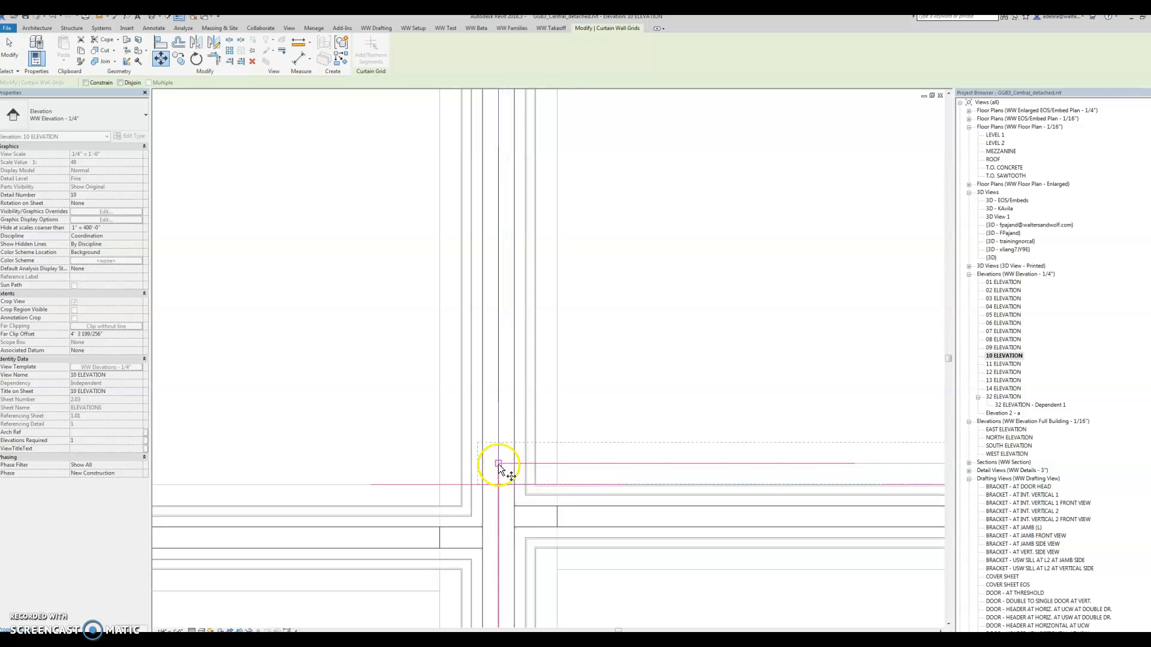
left_click(498, 580)
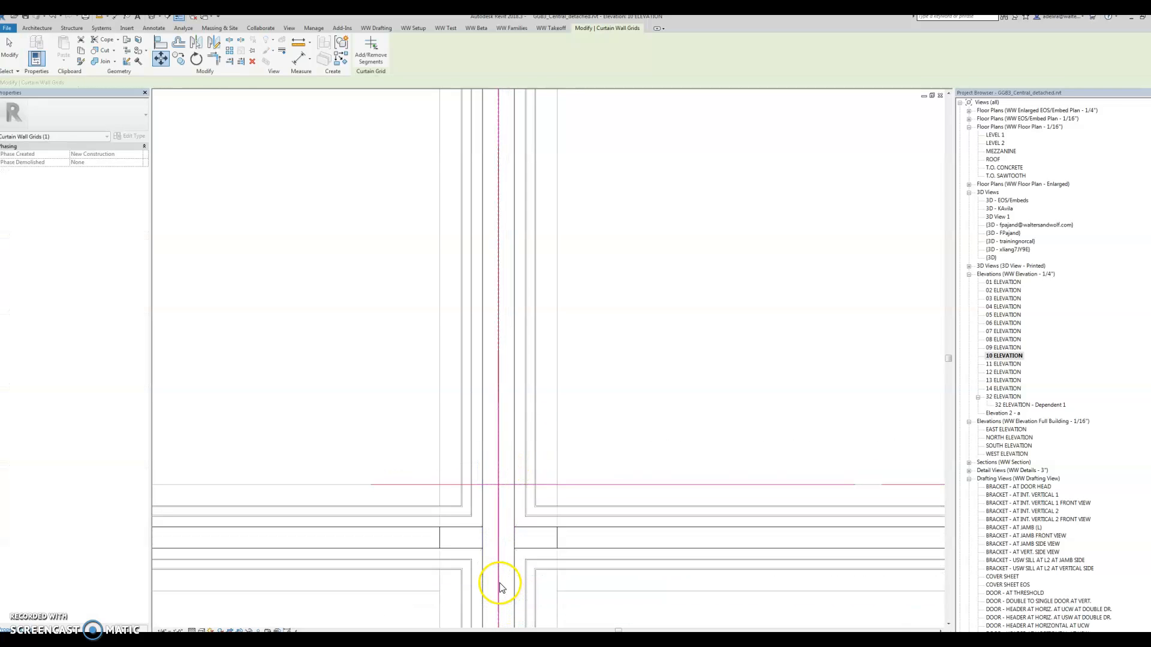
key("Escape")
Step: Rerun CWDT on both curtain walls with the default elevation view placement and angle symbols, and review the regenerated dimensions
scroll(516, 516, "down", 3)
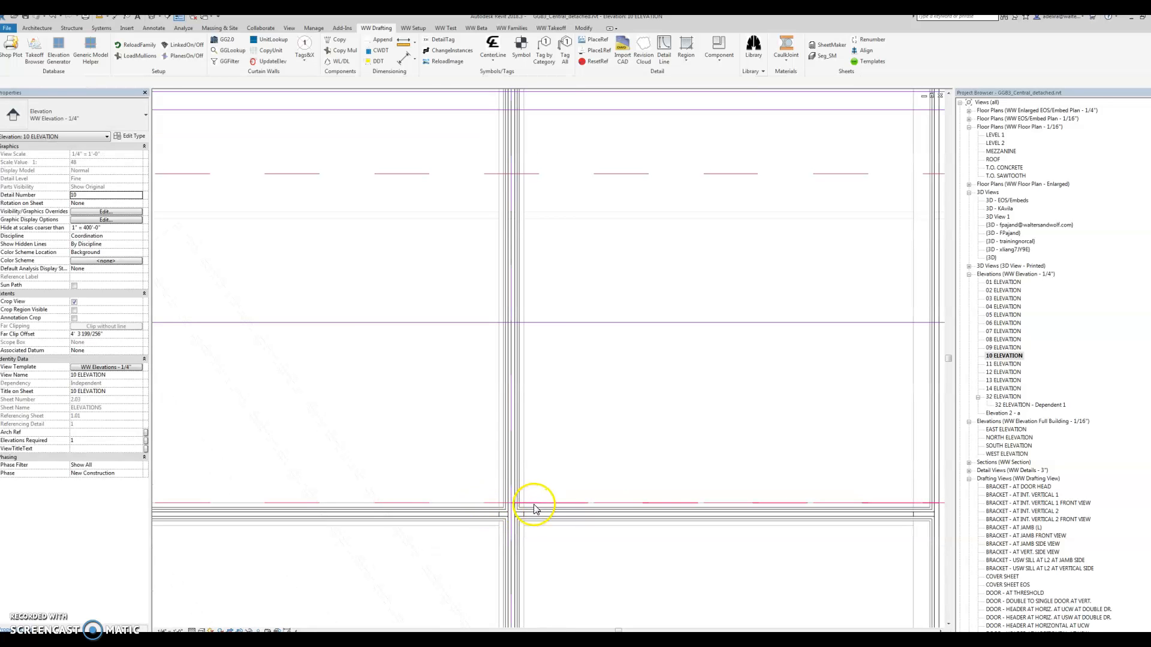
scroll(536, 509, "down", 3)
scroll(531, 507, "down", 3)
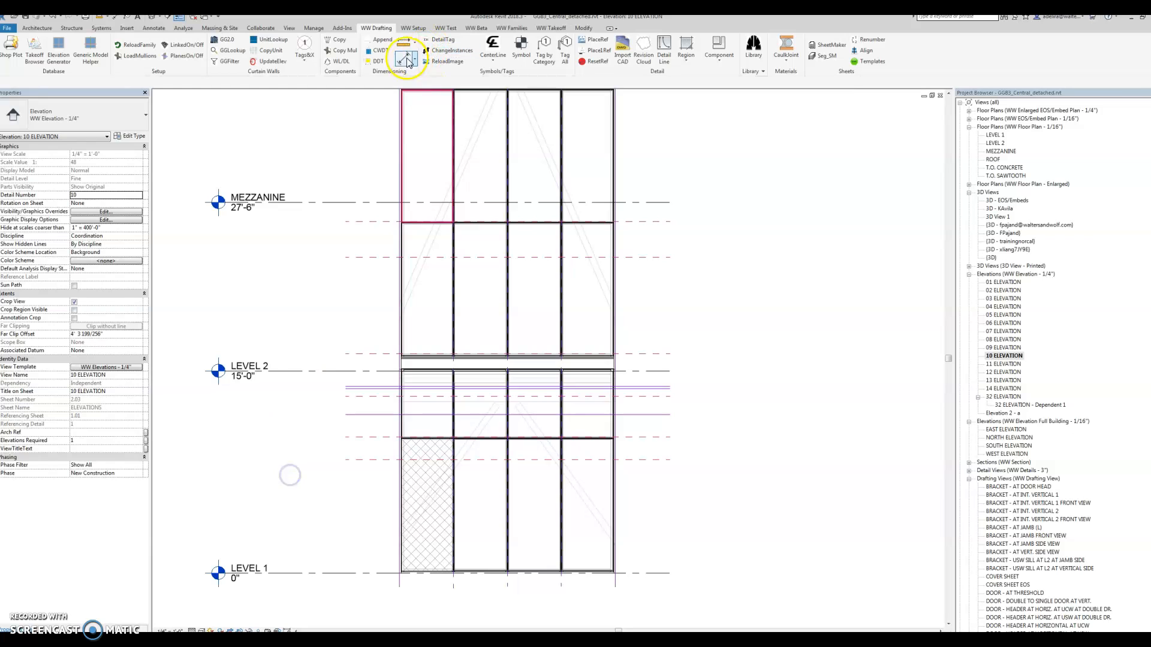
left_click(379, 50)
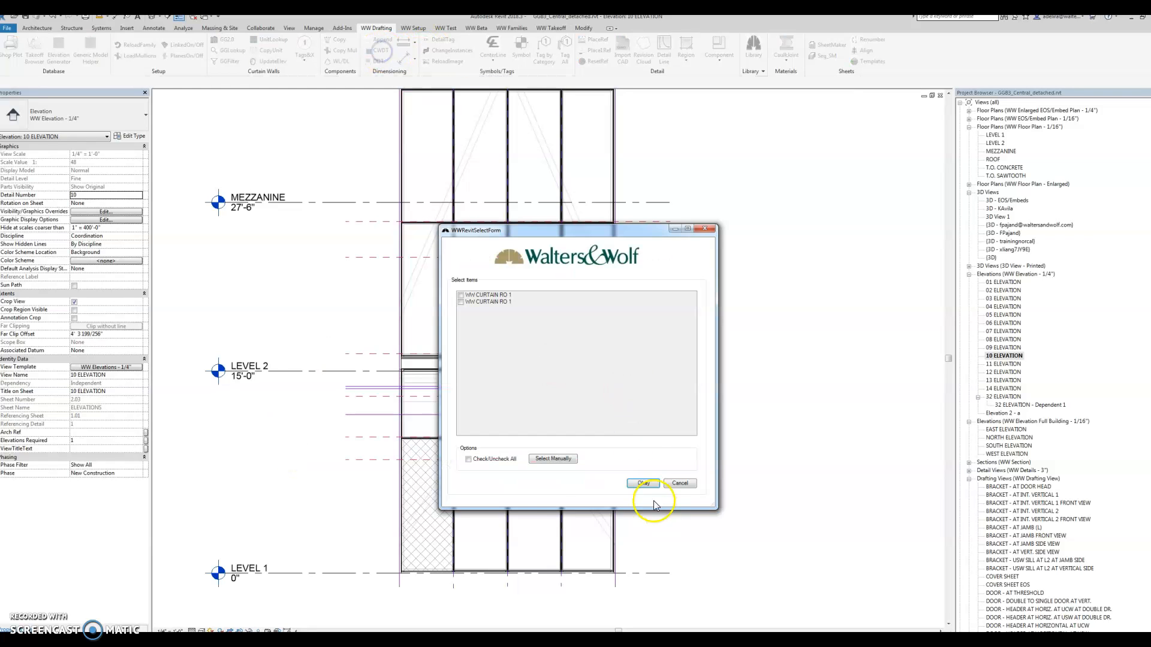
left_click(483, 459)
left_click(645, 485)
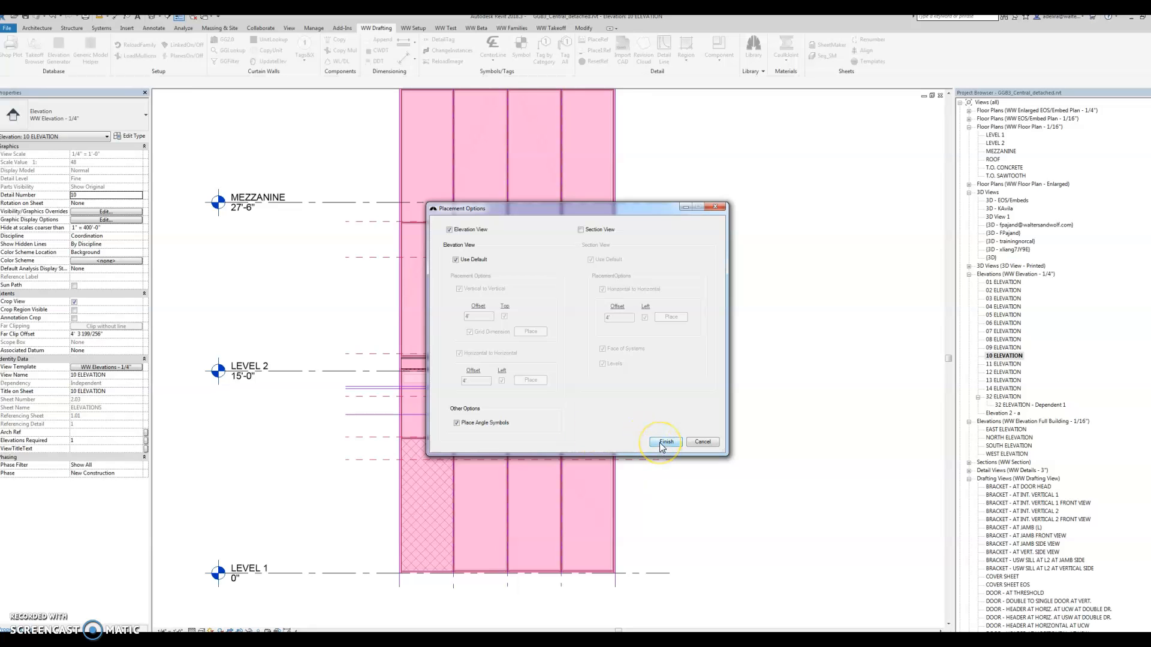
left_click(665, 442)
scroll(427, 390, "down", 3)
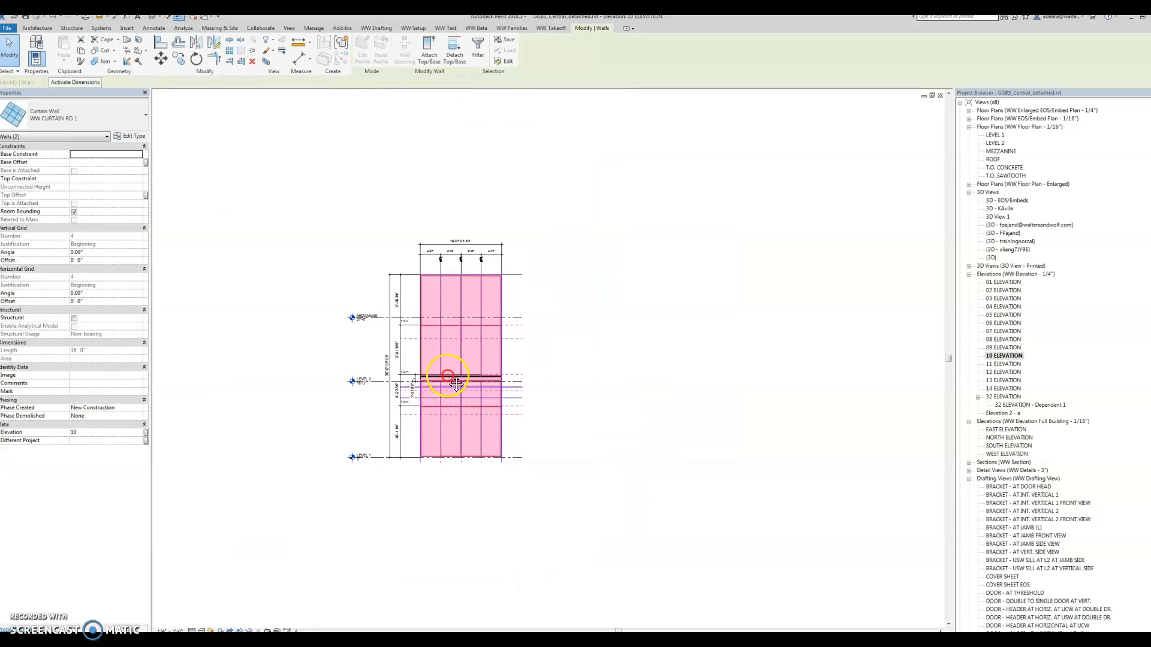
scroll(443, 402, "up", 2)
scroll(456, 411, "up", 2)
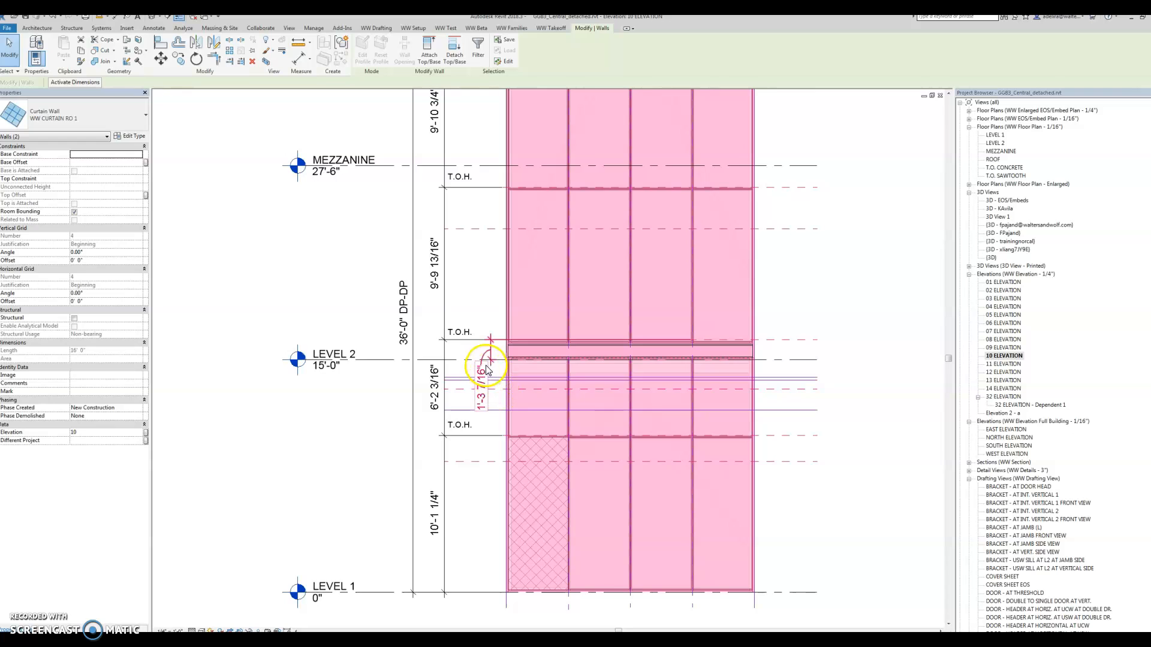
scroll(484, 375, "down", 3)
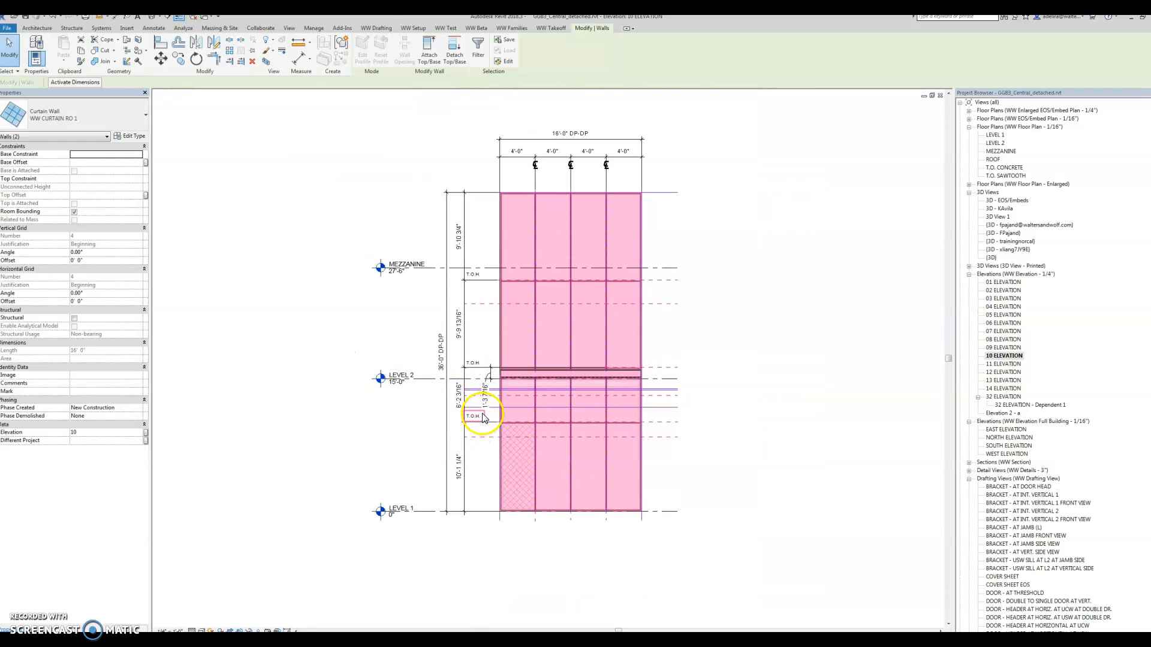
Step: Rerun CWDT on the curtain walls and turn off the default placement for the elevation view
left_click(337, 484)
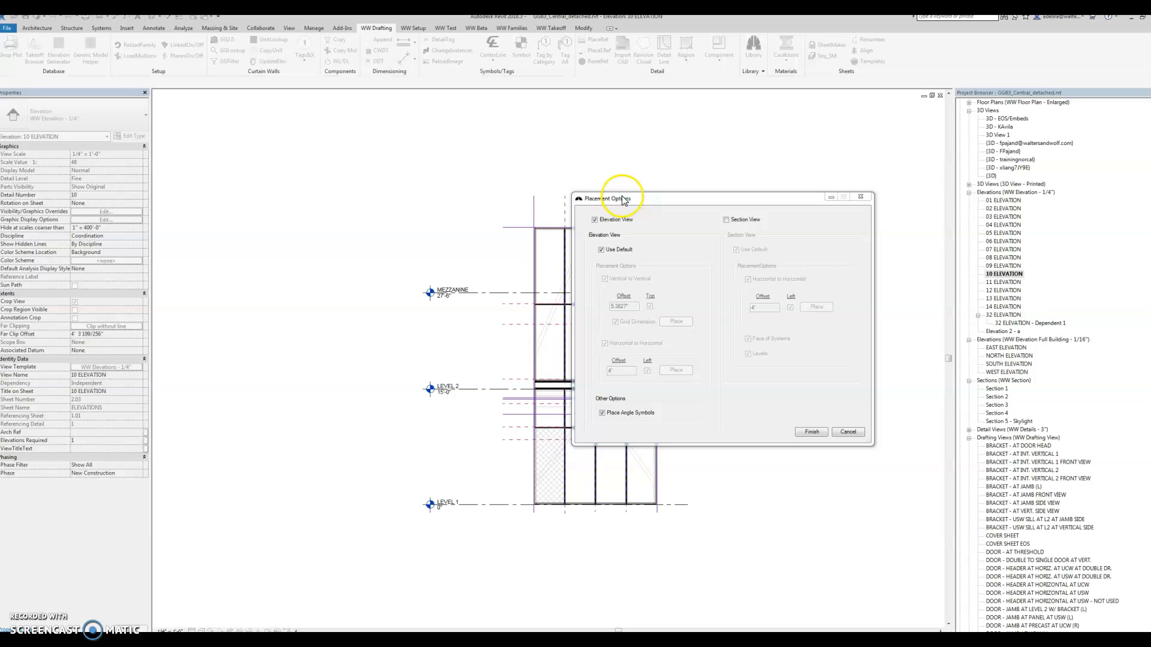
mouse_move(622, 198)
left_mouse_down()
mouse_move(711, 190)
mouse_move(630, 190)
left_mouse_up()
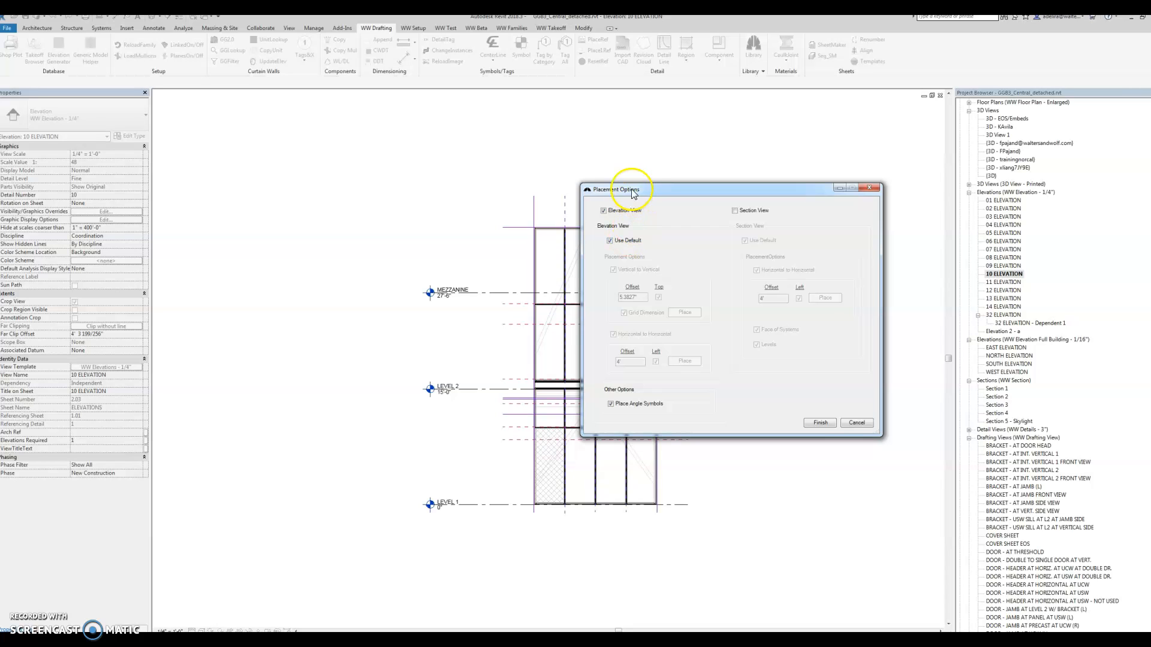
left_click_drag(632, 192, 674, 188)
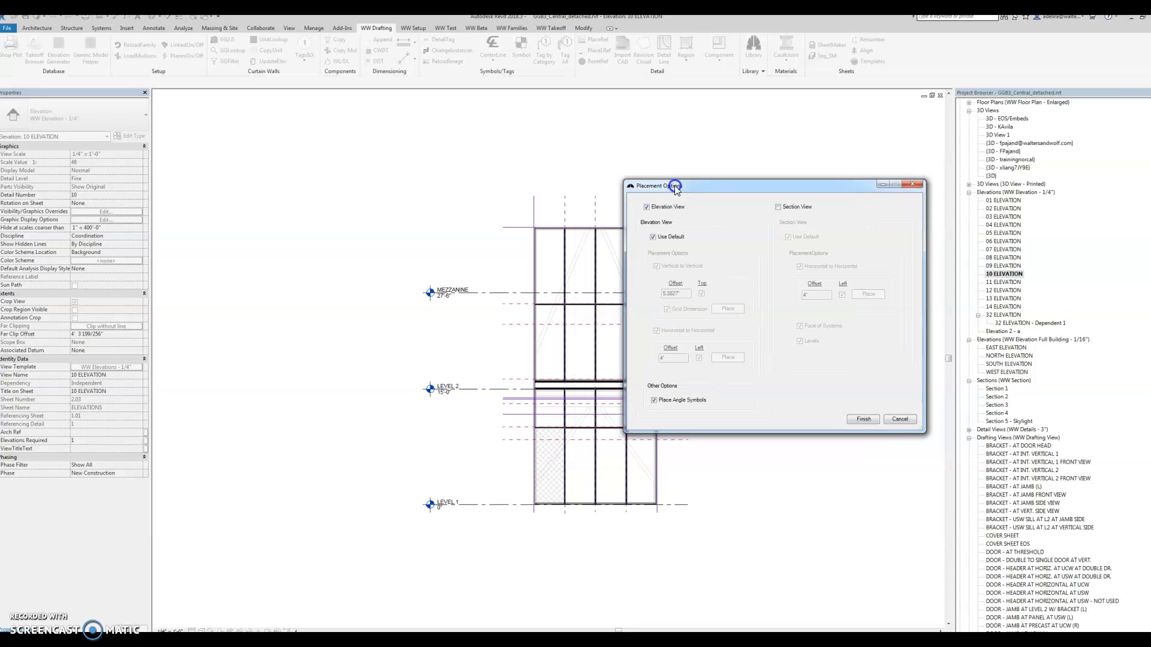
left_click(659, 239)
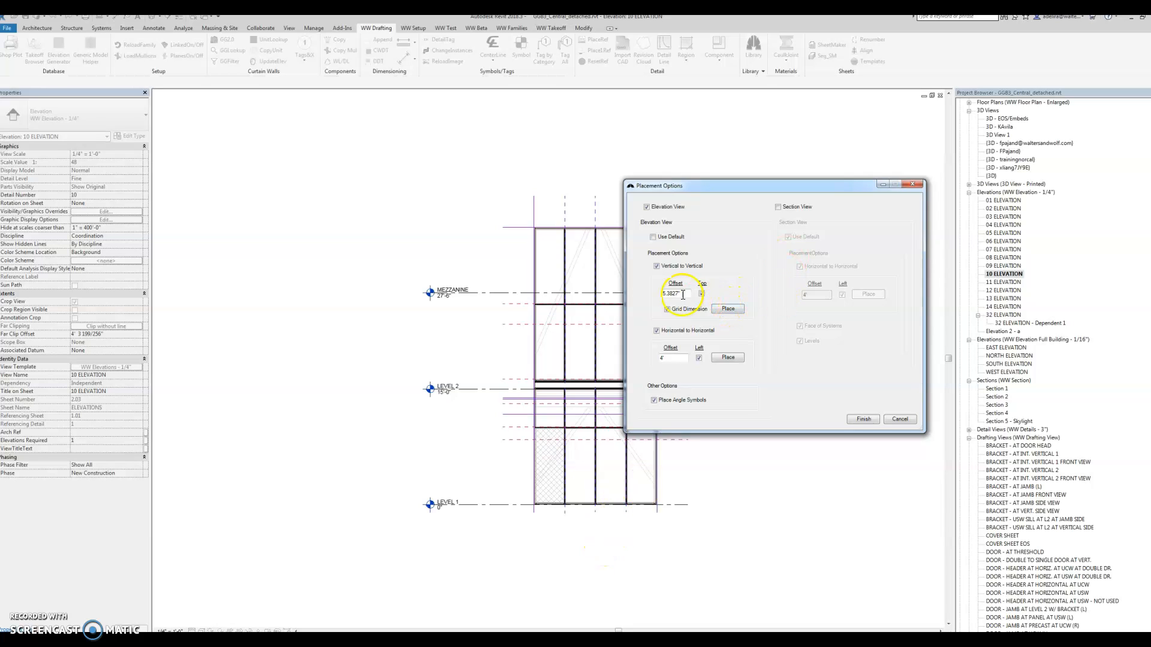
Step: Try picking vertical-to-vertical dimension positions above the curtain wall, at offsets of 5.5596' and 1.6683'
left_click(726, 309)
left_click(596, 185)
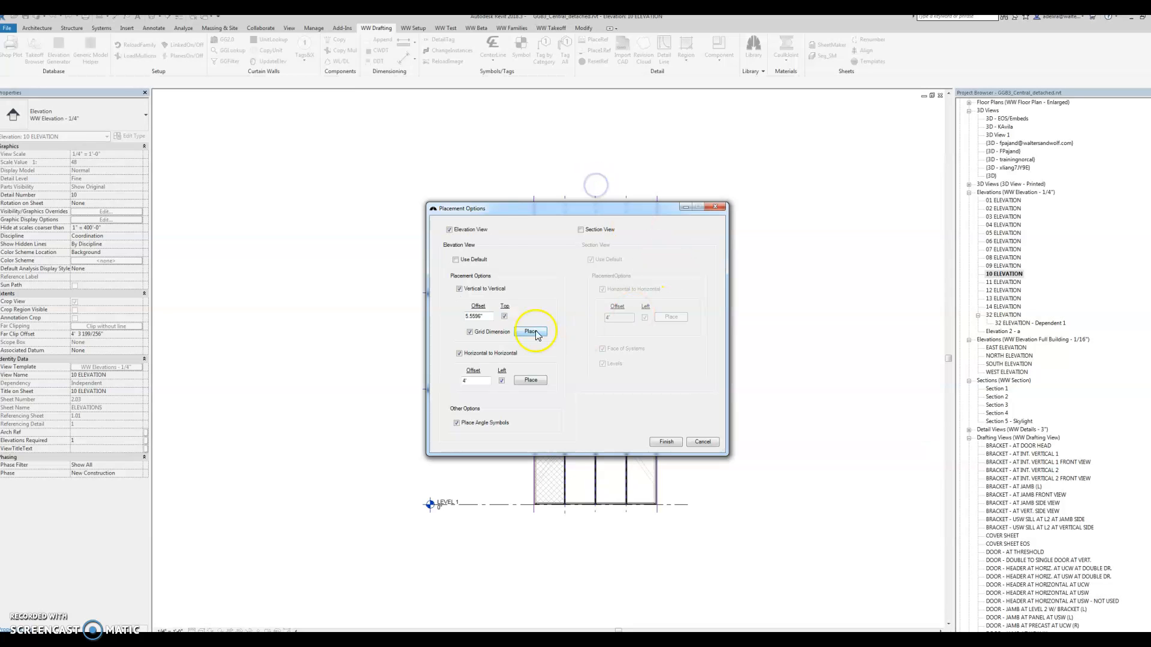
left_click_drag(601, 209, 817, 225)
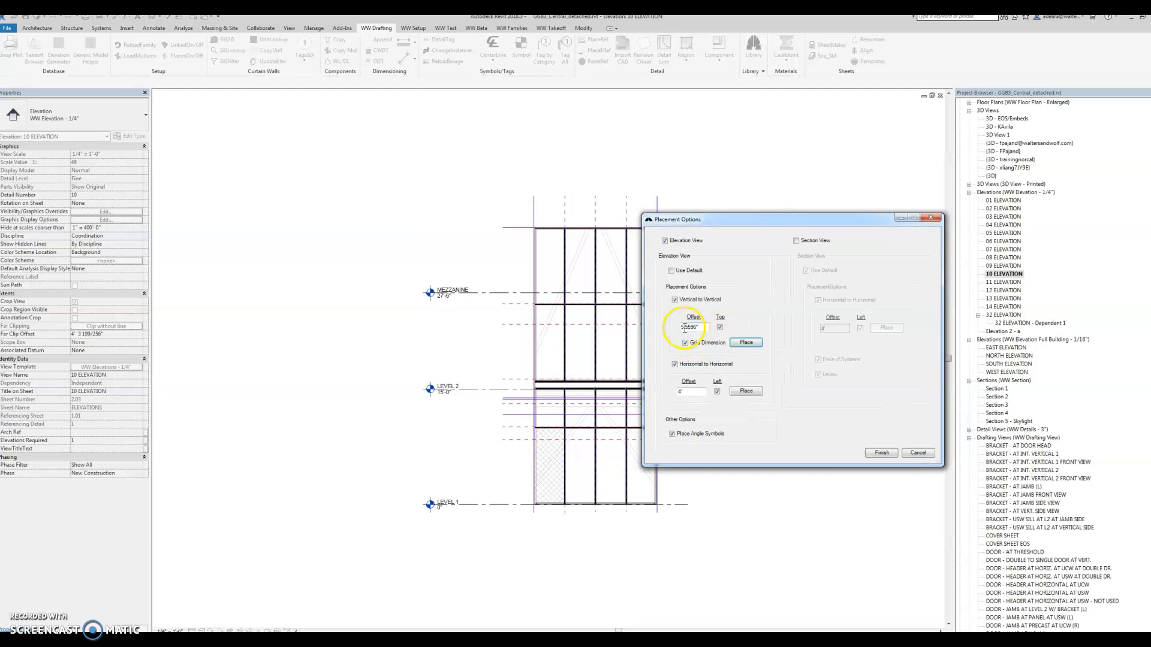
left_click(746, 342)
left_click(585, 216)
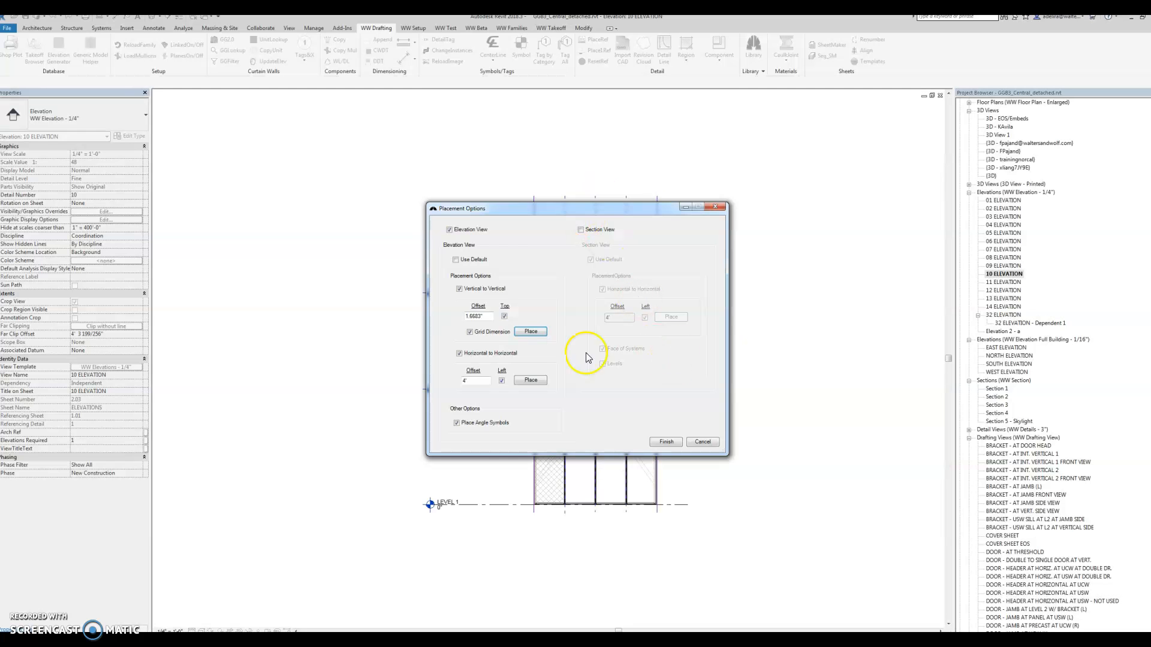
left_click_drag(518, 209, 759, 222)
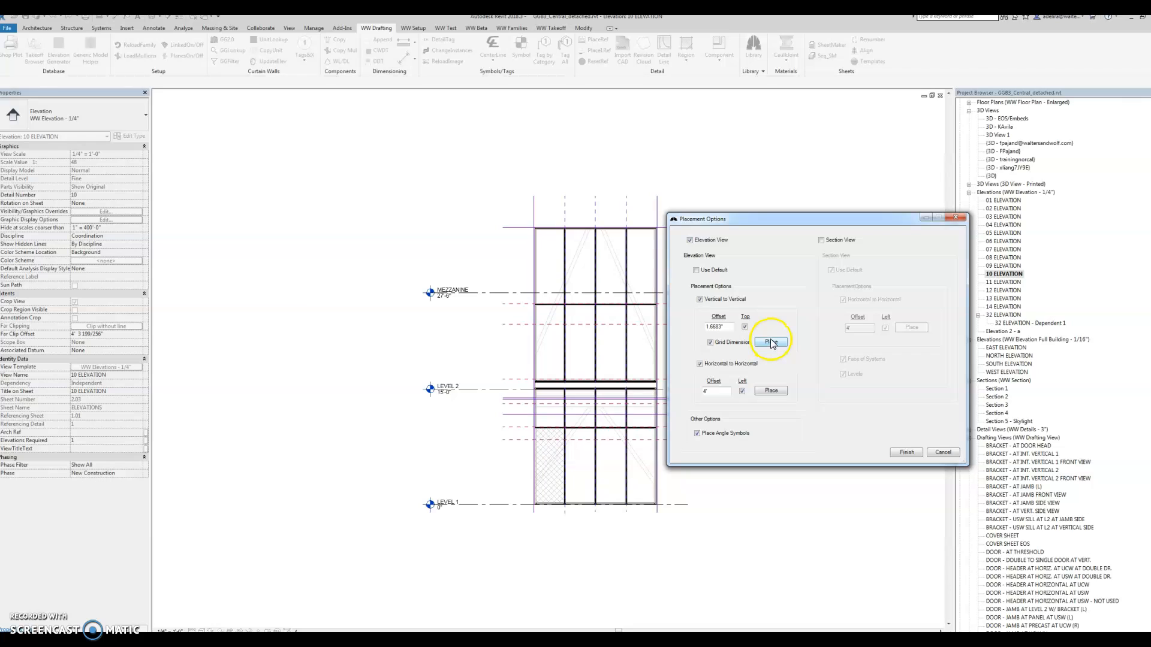
left_click(719, 326)
left_click(721, 327)
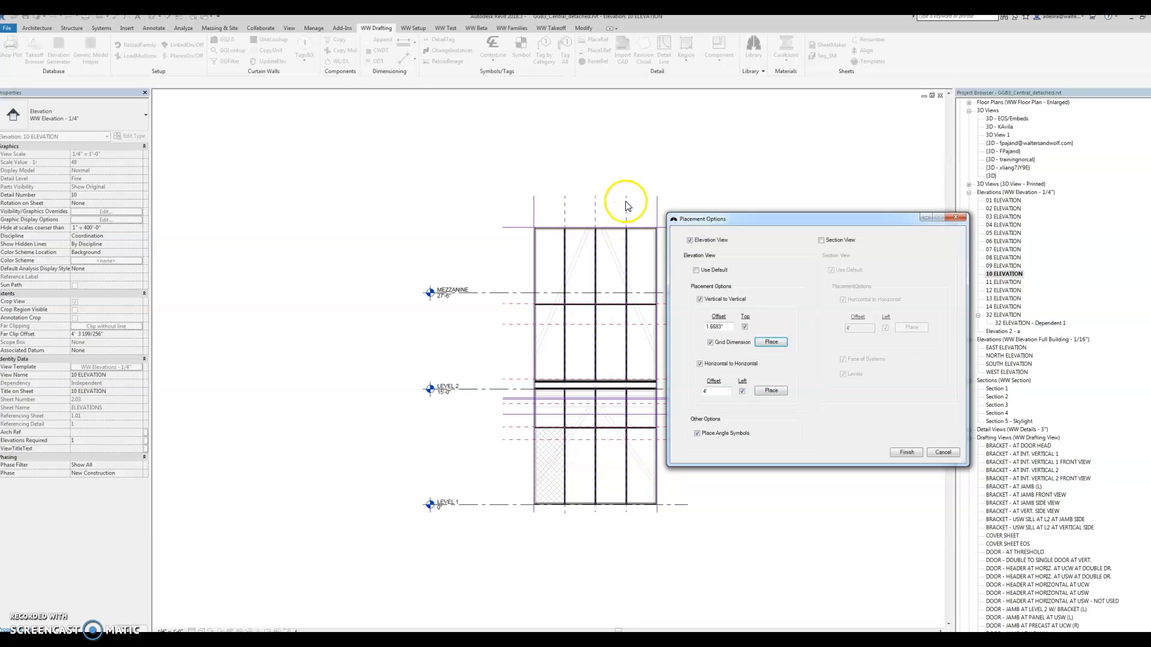
Step: Place the vertical-to-vertical dimension position below the curtain wall at an offset of 5.2541'
left_click(771, 341)
left_click(615, 559)
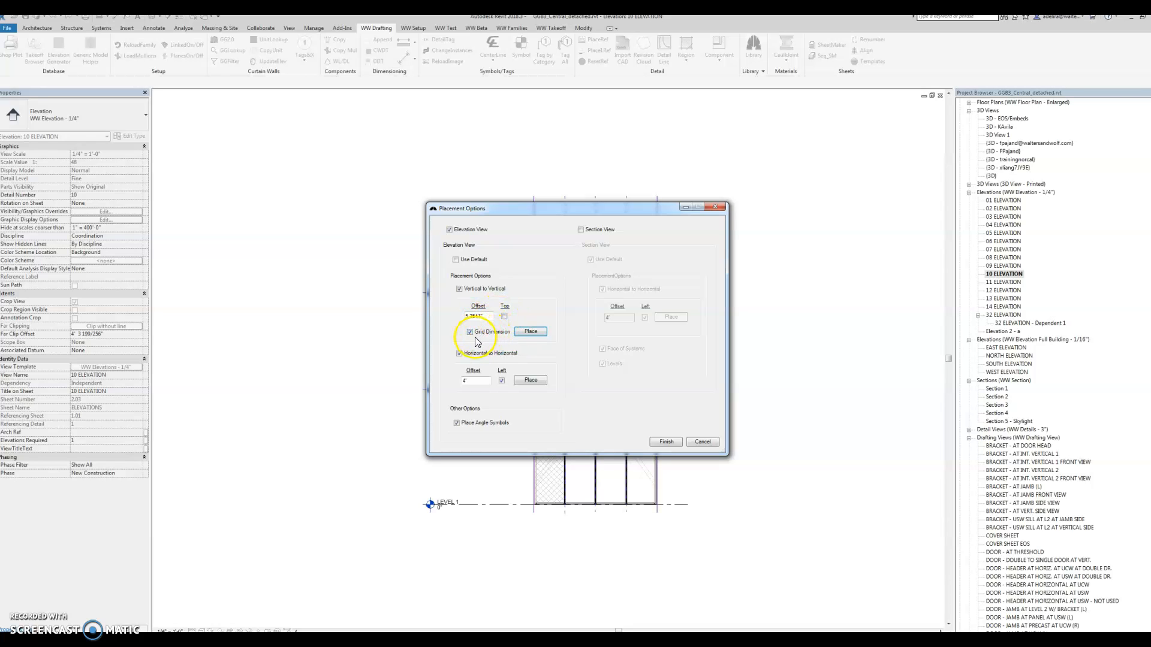
left_click_drag(533, 210, 737, 225)
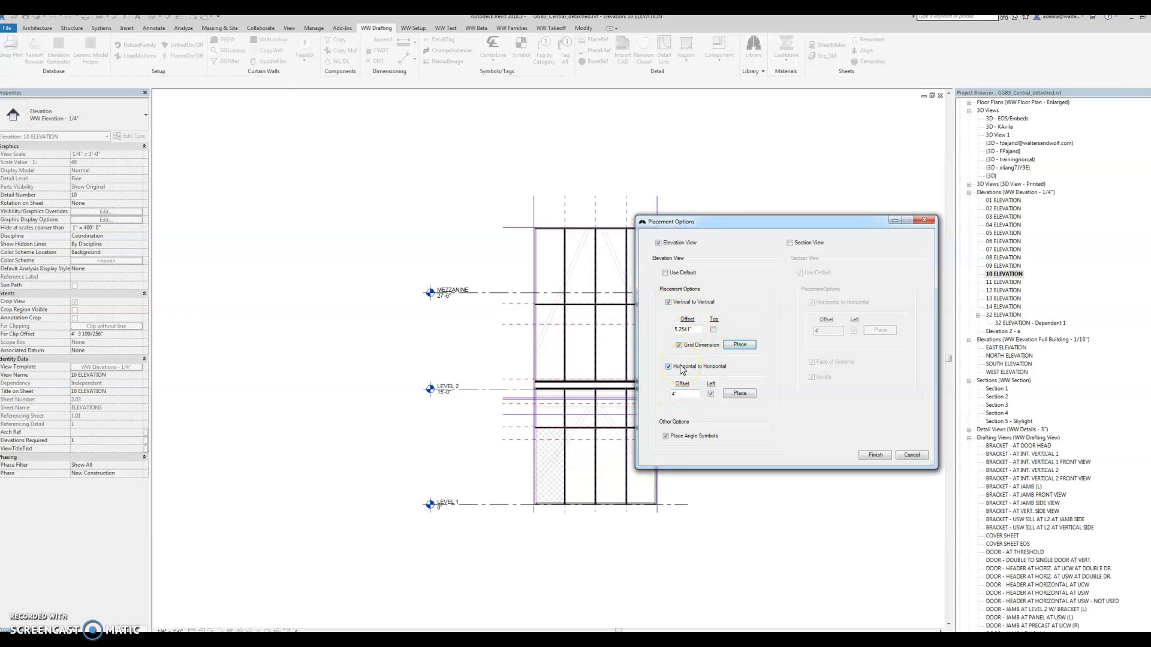
Step: Exclude the vertical-to-vertical dimensions from the elevation view placement, keeping the horizontal-to-horizontal ones
left_click(682, 316)
left_click(668, 302)
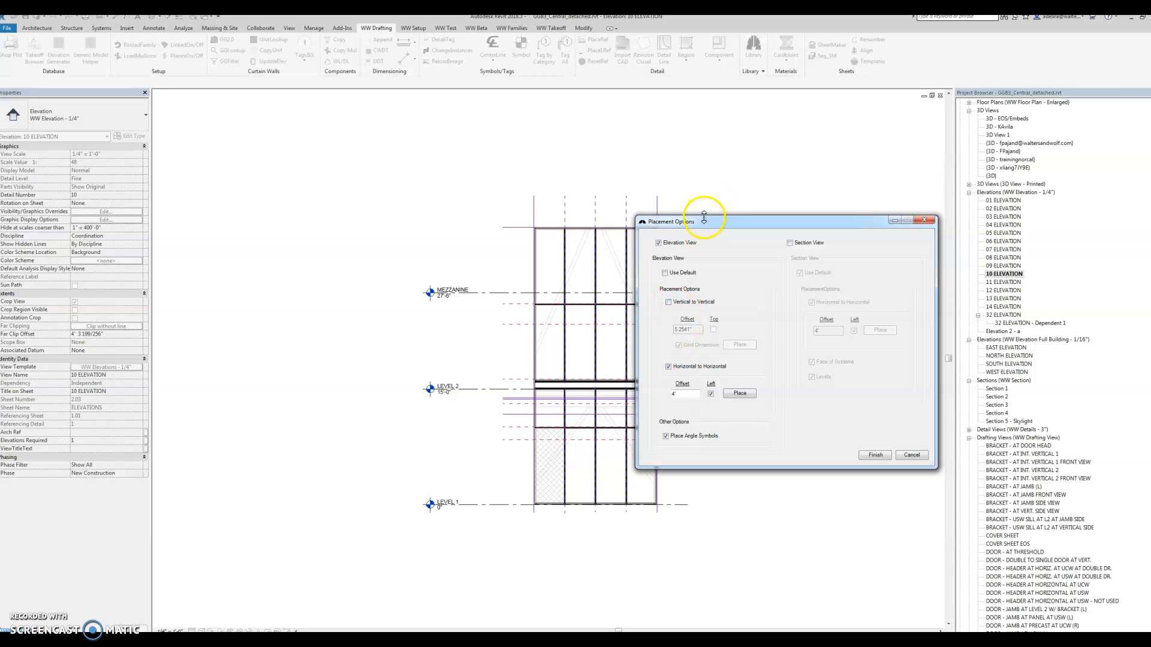
left_click_drag(705, 223, 736, 194)
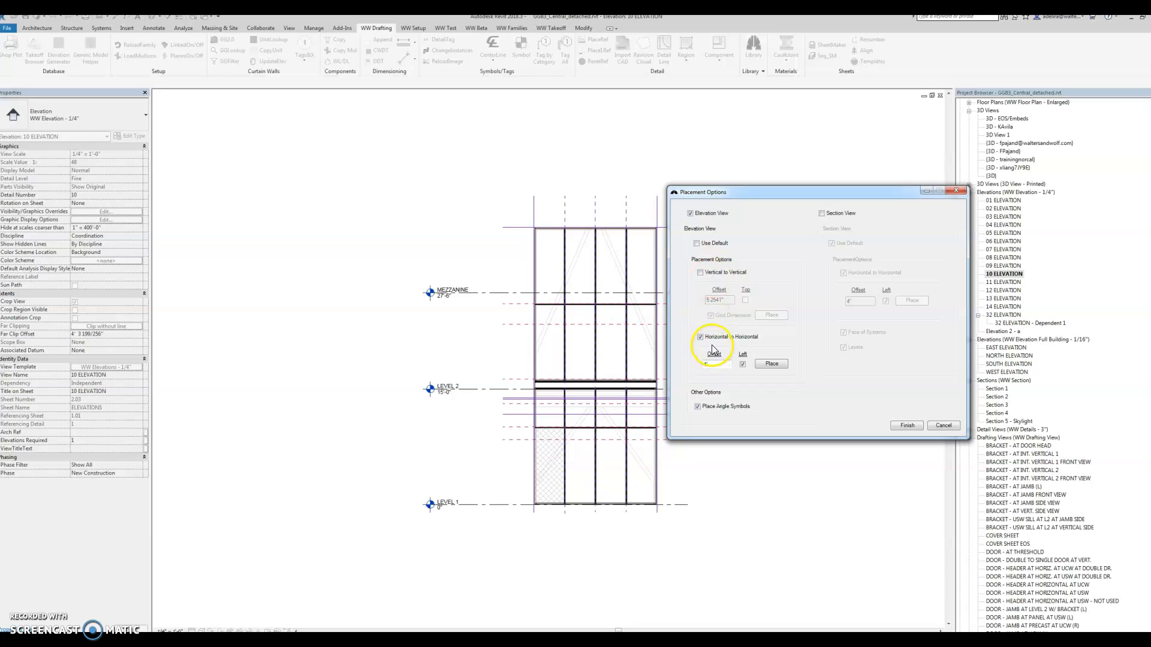
Step: Pick a horizontal-to-horizontal dimension position left of the level heads, at an offset of 8.6228'
left_click(730, 365)
left_click(758, 364)
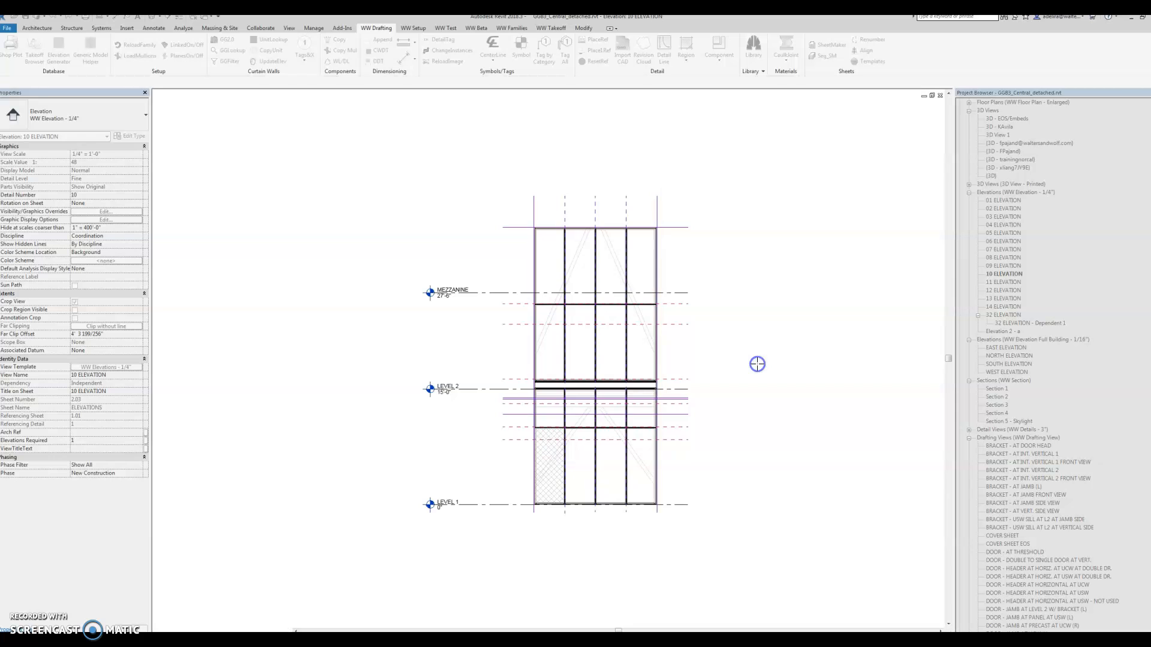
left_click(465, 503)
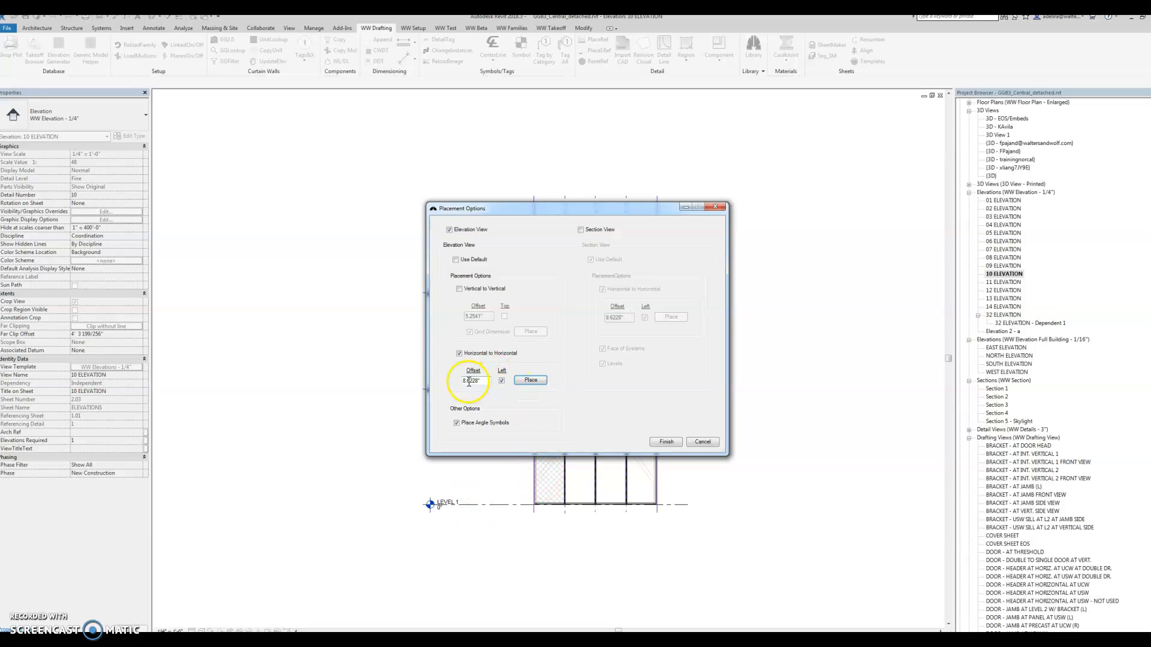
Step: Place the horizontal-to-horizontal dimensions between the level heads and the curtain wall at an offset of 2.9627', and generate them
left_click(528, 381)
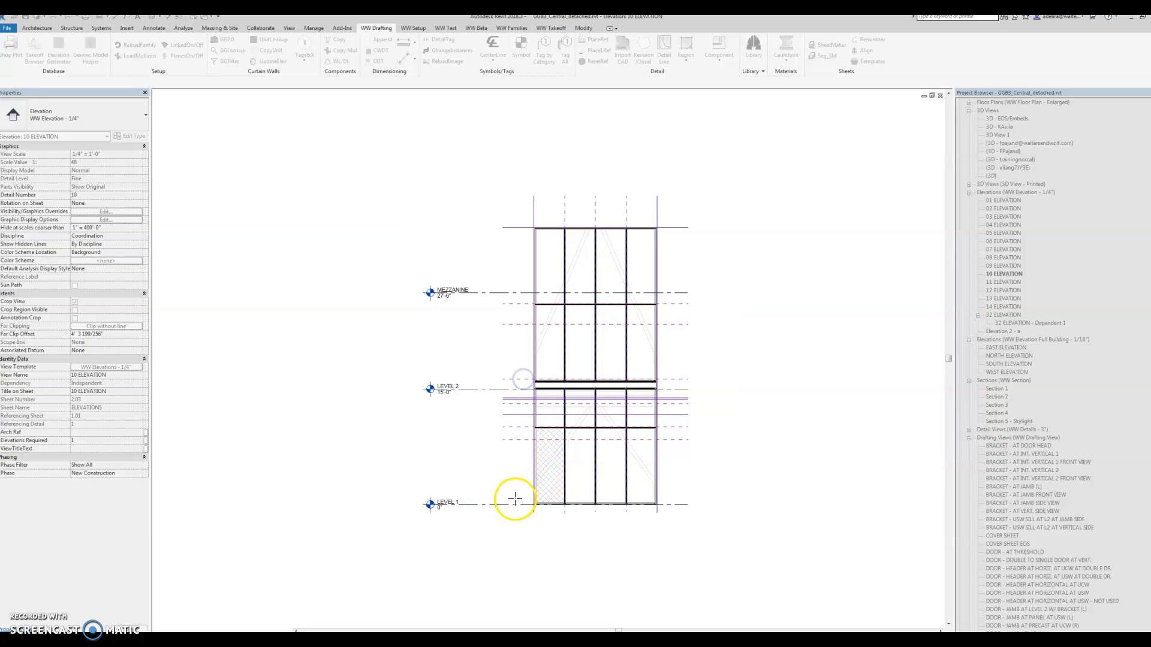
left_click(509, 503)
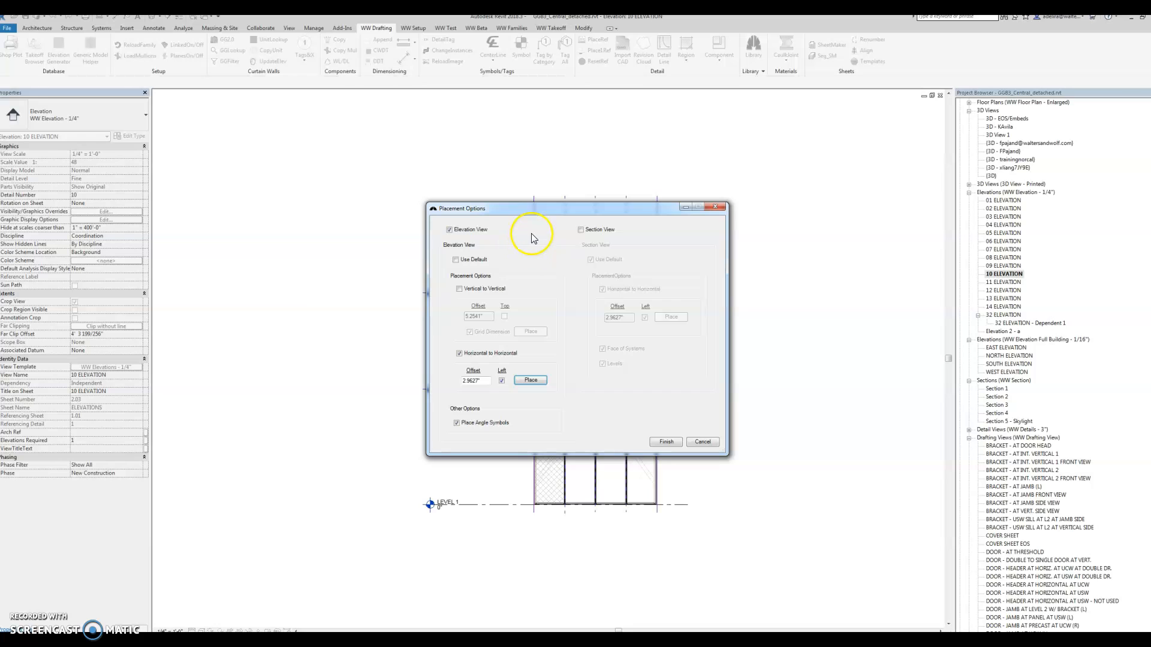
left_click_drag(527, 209, 741, 221)
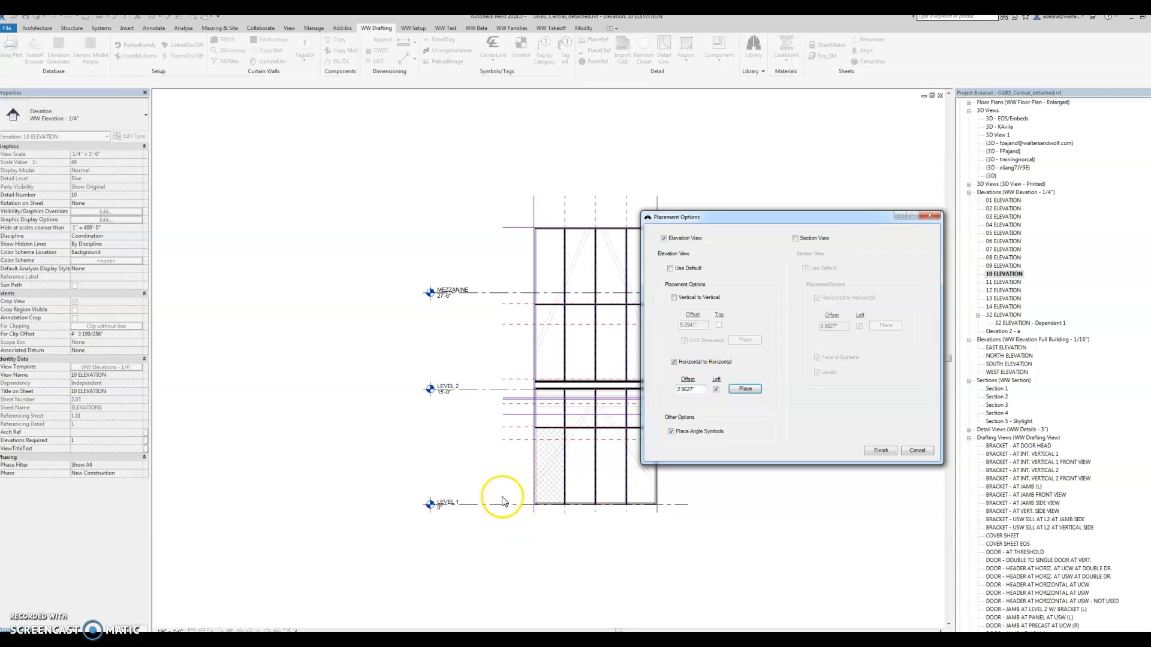
left_click(881, 450)
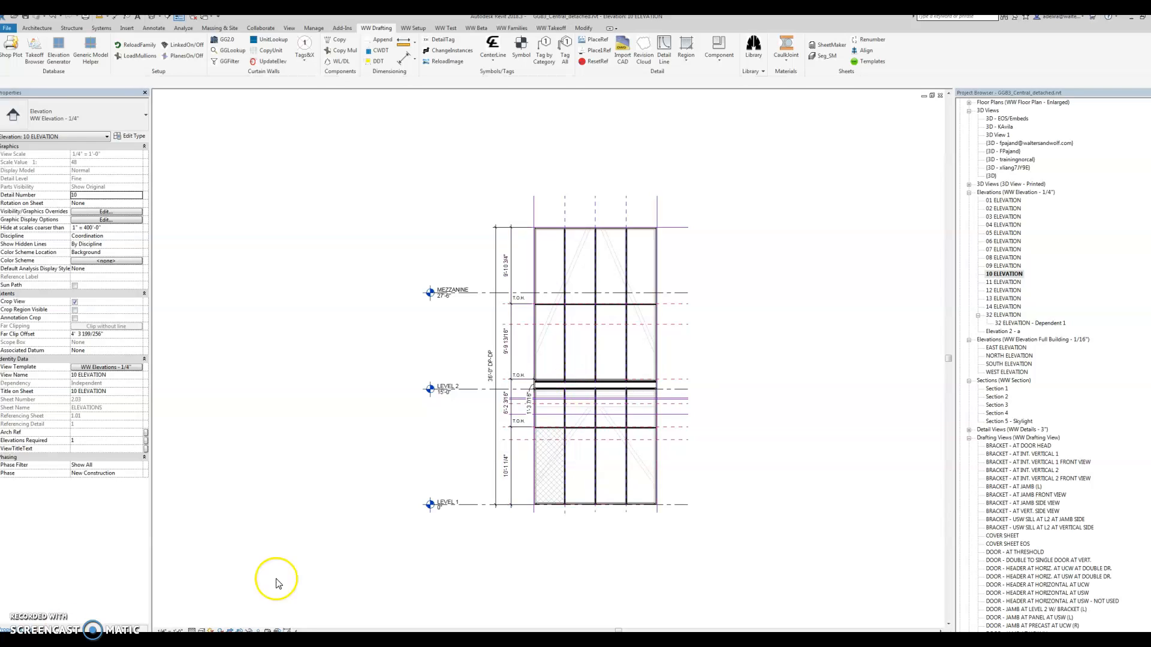
Step: Open the Section 4 view and run CWDT on all listed curtain wall items
left_click(778, 498)
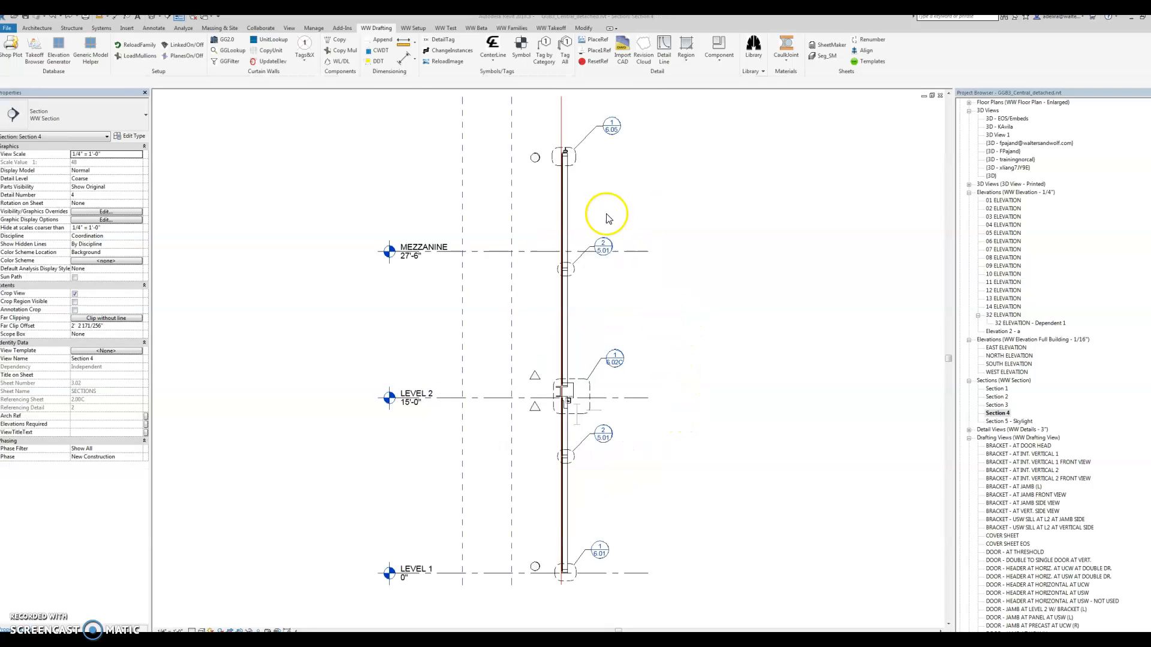
left_click(372, 51)
left_click(501, 459)
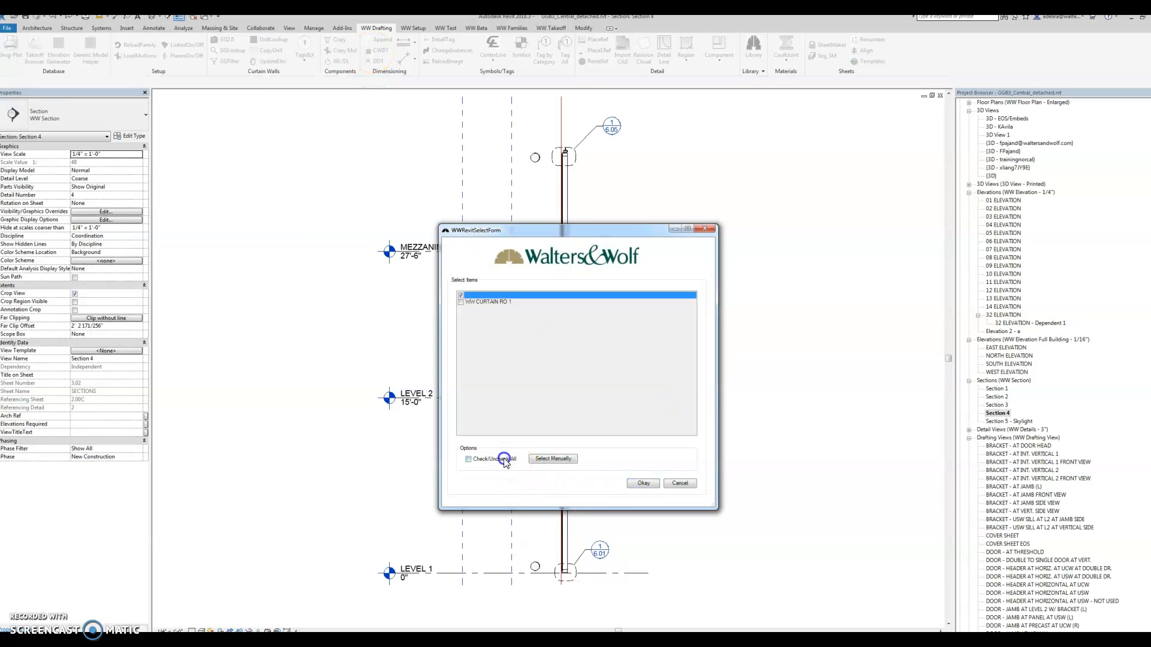
left_click(640, 483)
left_click_drag(530, 208, 732, 200)
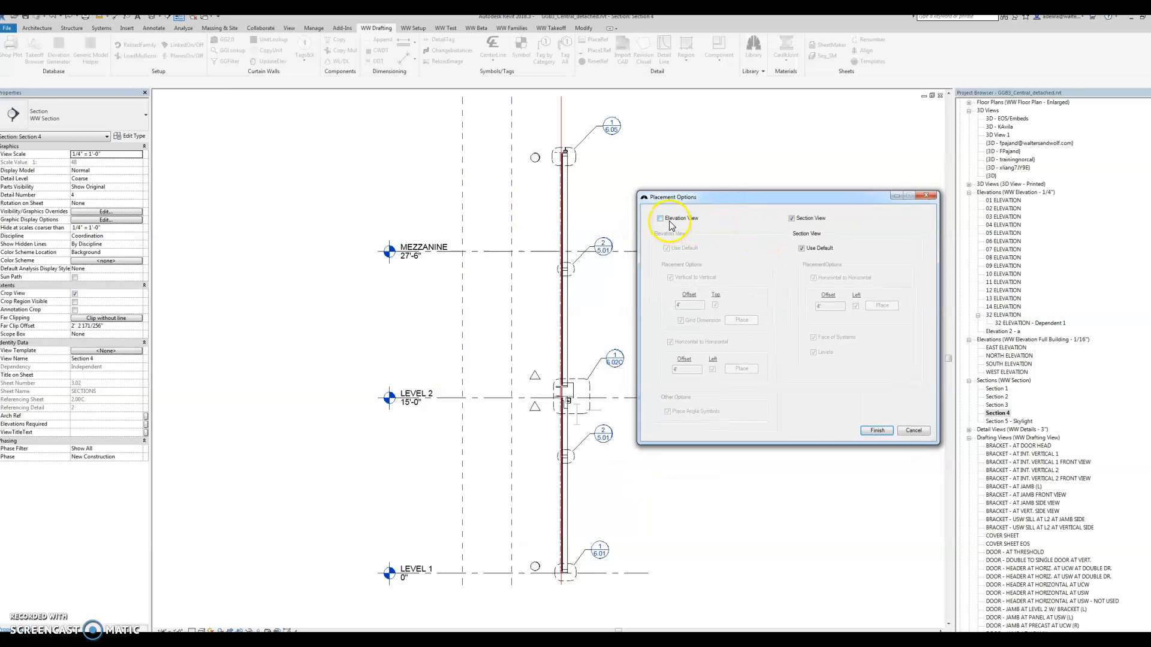
Step: Generate section view dimensions with default placement off, horizontal-to-horizontal at a 4' left offset, and Face of Systems and Levels included
left_click(792, 218)
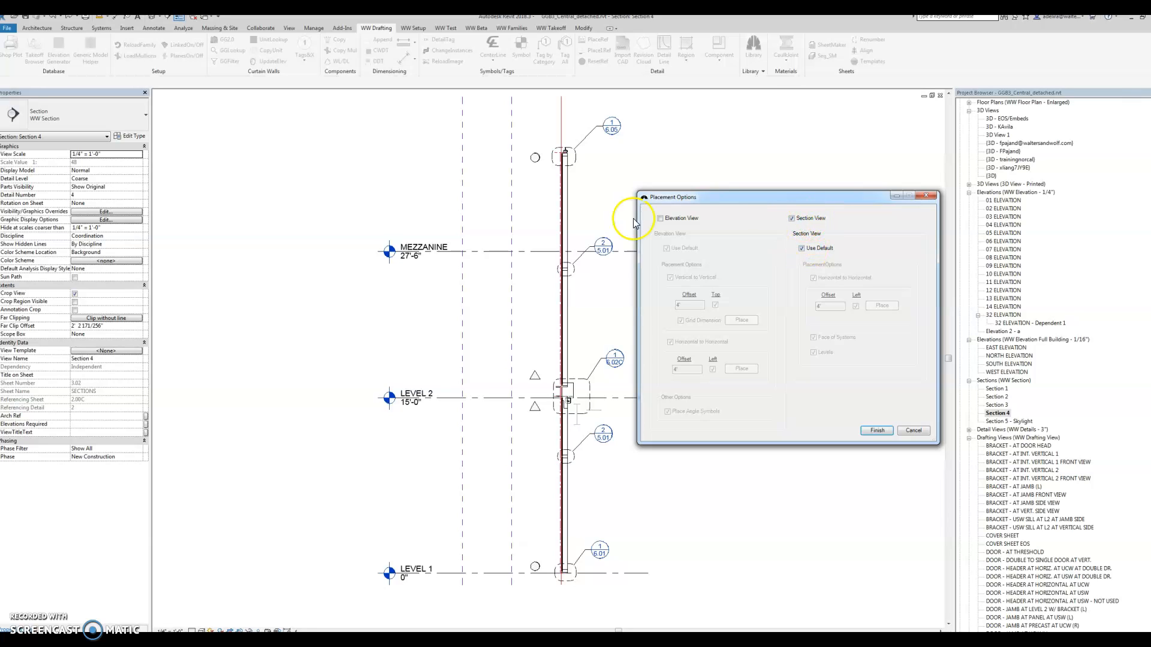
left_click(682, 219)
left_click(792, 218)
left_click(801, 248)
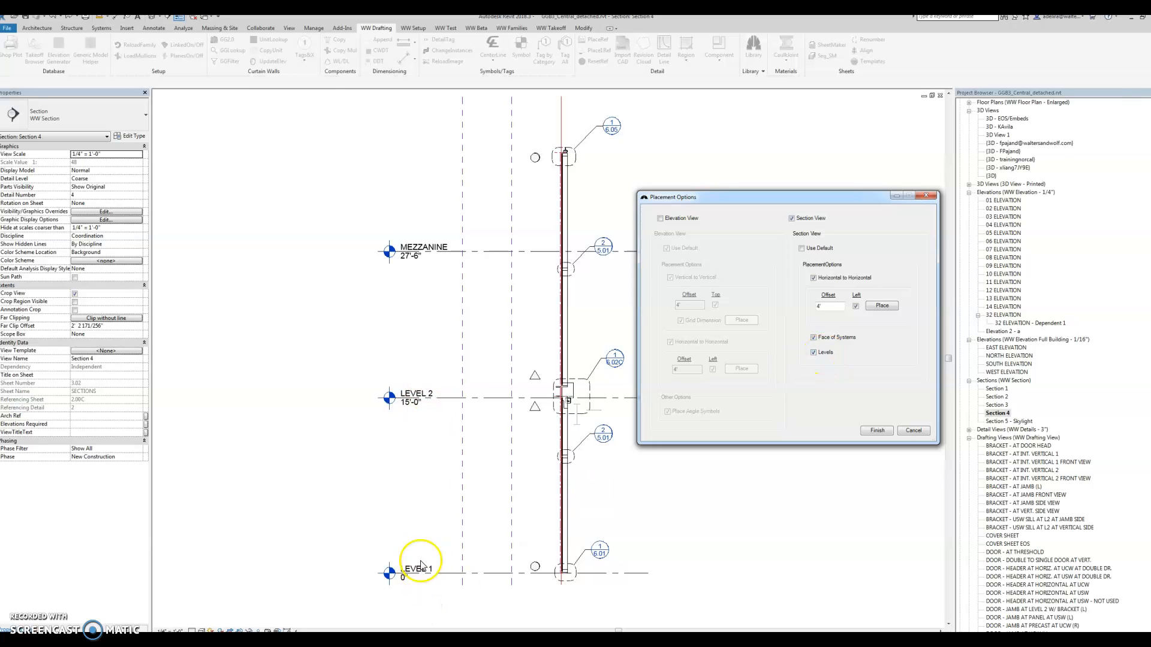
left_click(876, 431)
Step: Examine the generated Section 4 dimensions, including the string above Level 1 and the short one at Level 2
middle_click_drag(648, 430, 678, 437)
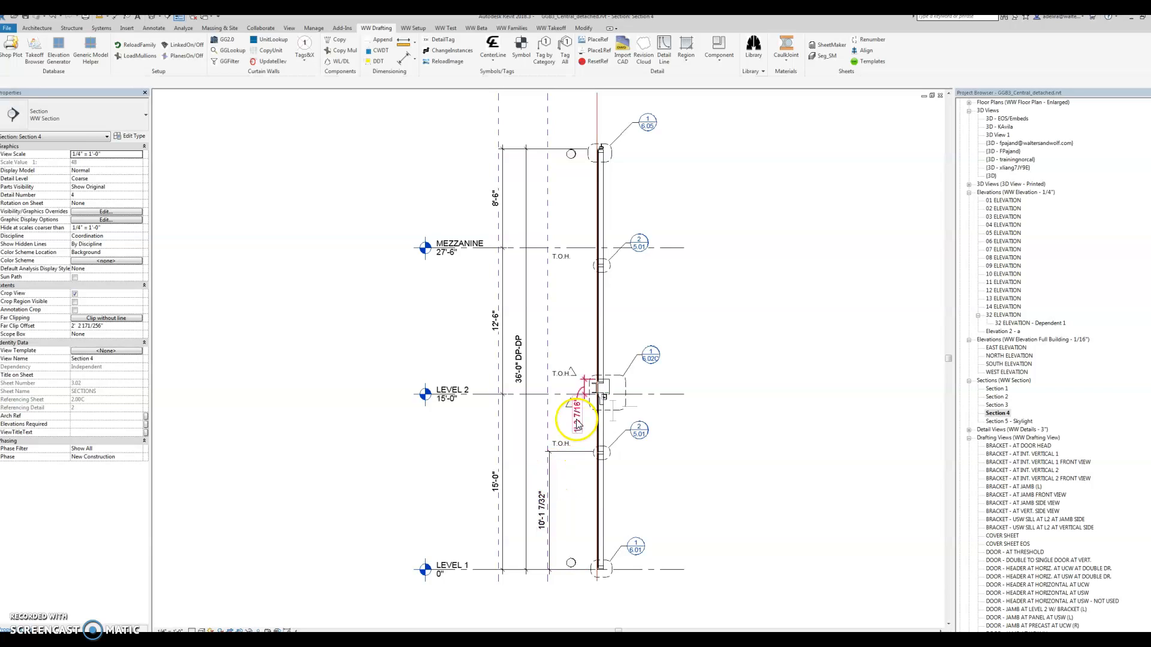
left_click(549, 474)
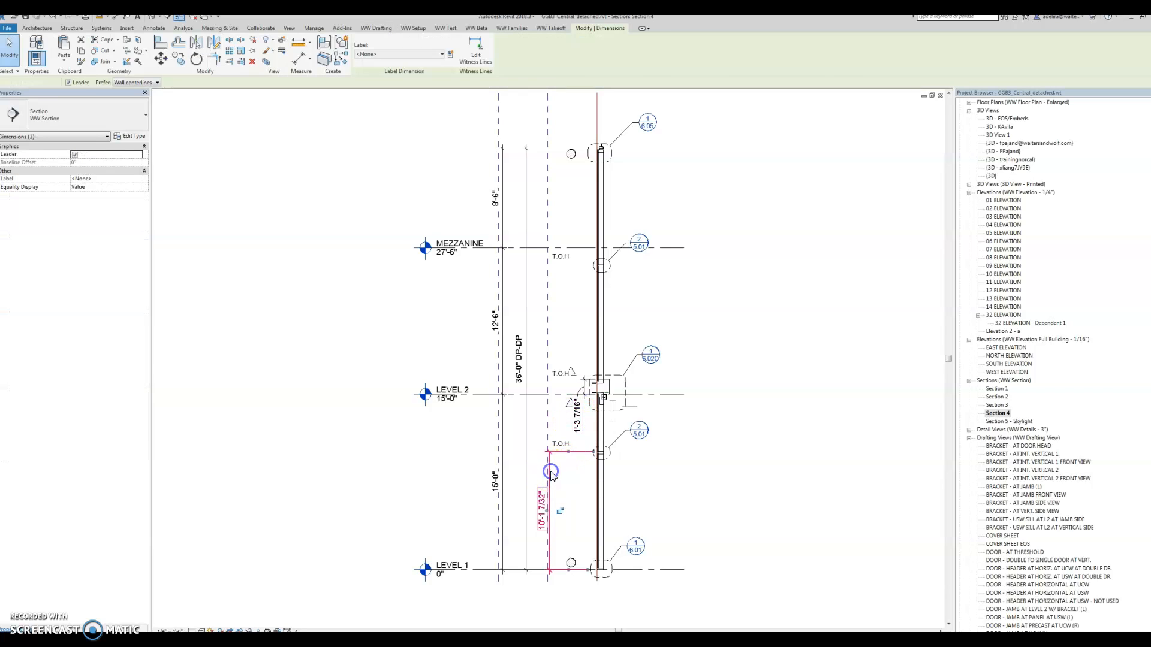
left_click(651, 484)
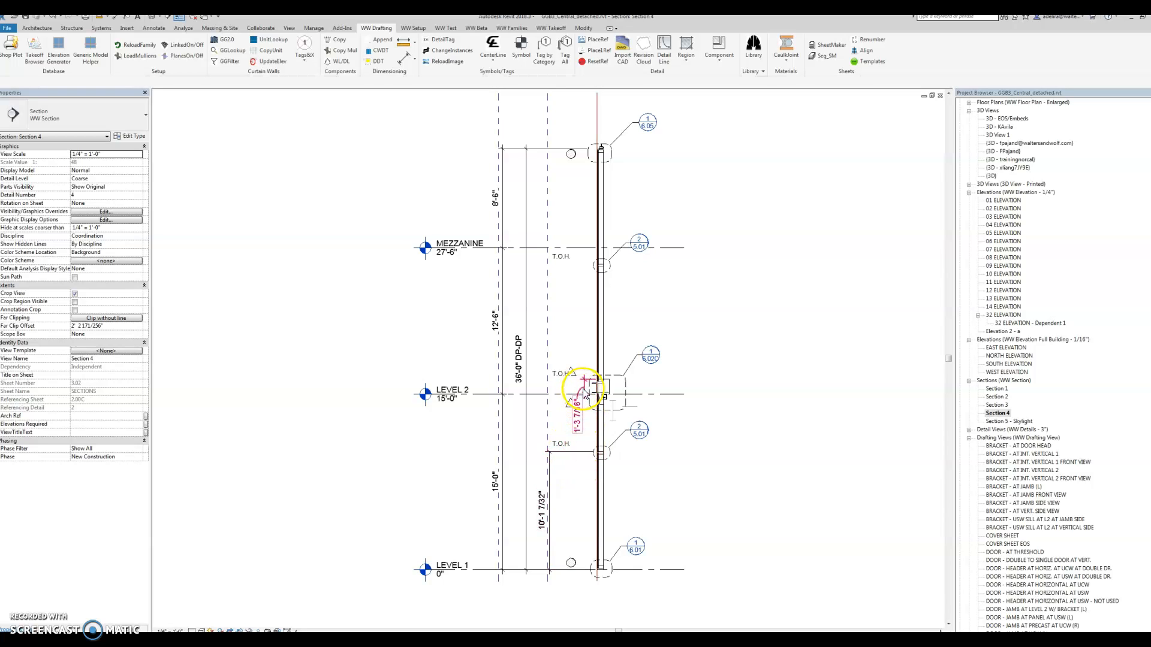
left_click(684, 449)
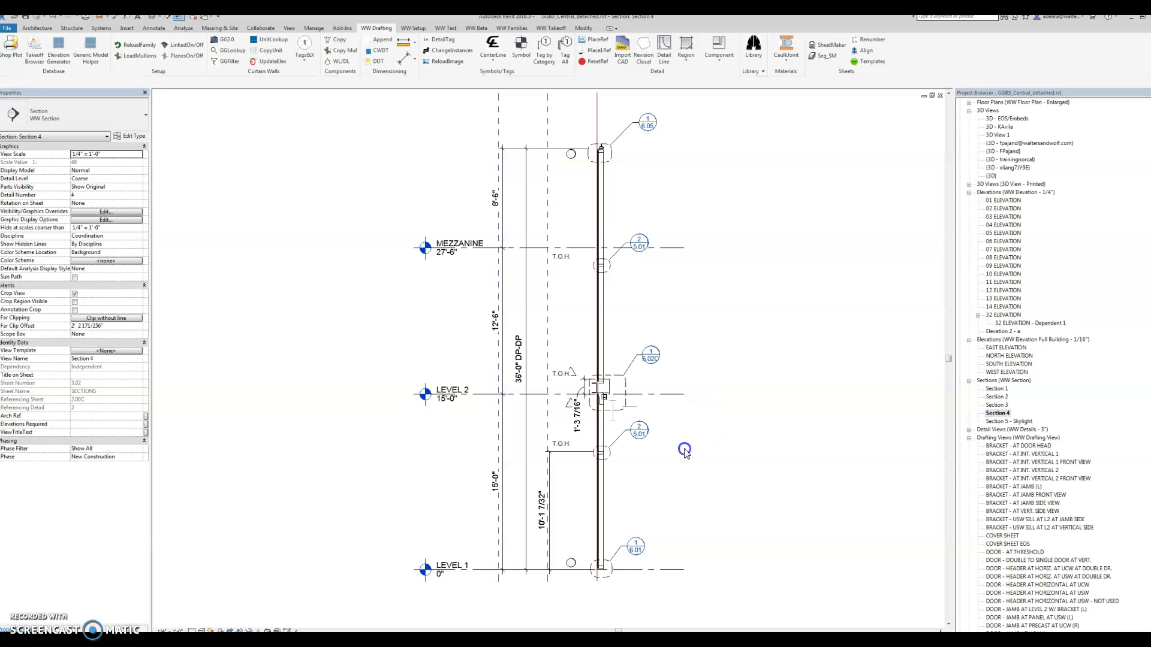
left_click(799, 482)
left_click(725, 465)
left_click(401, 510)
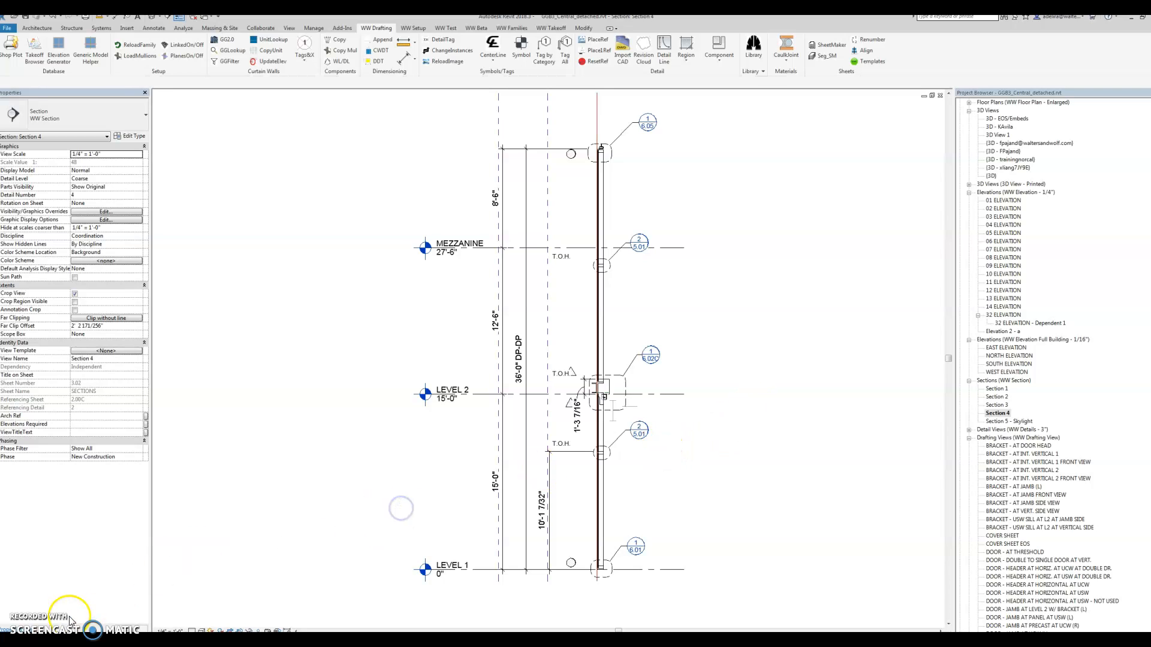